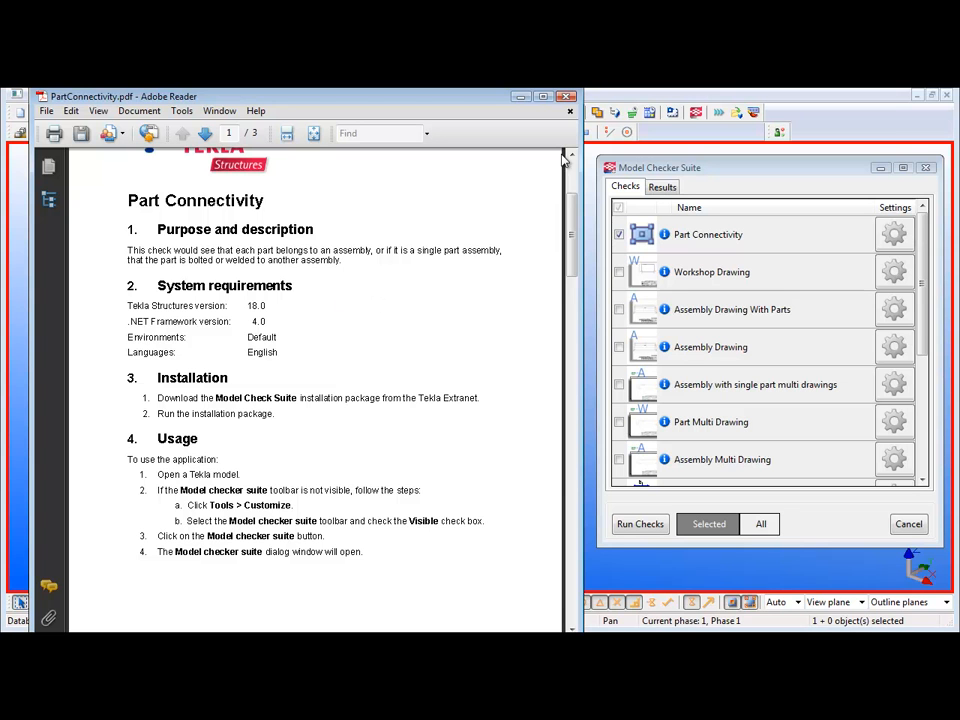
# - Close the PDF guide and set the Part Connectivity check to also verify that parts are included to assembly
pyautogui.click(568, 96)
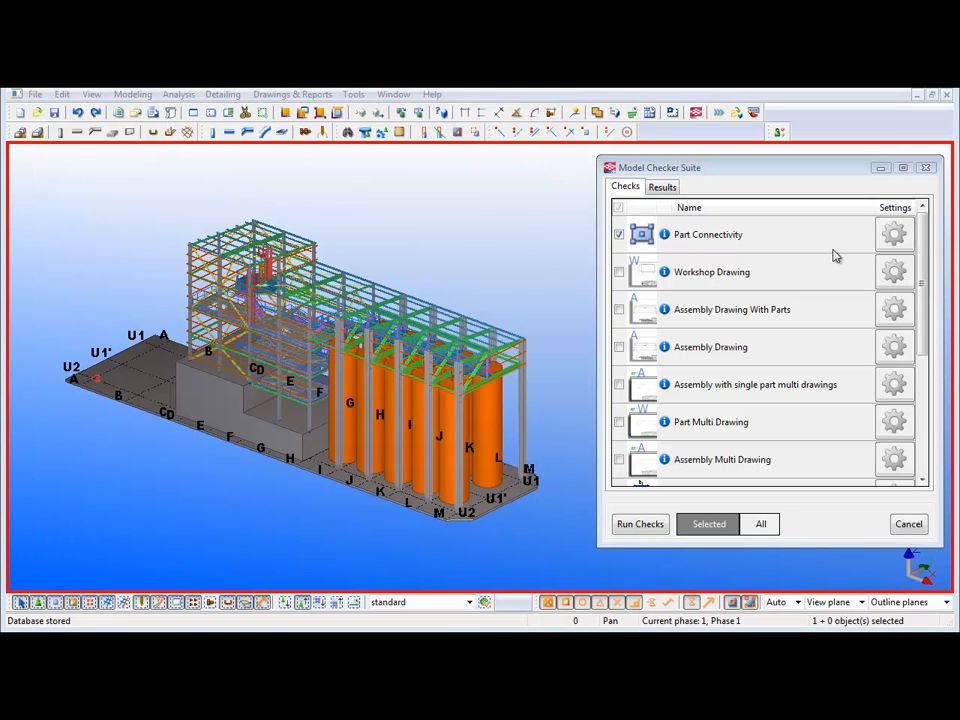
pyautogui.click(895, 234)
pyautogui.moveTo(297, 0); pyautogui.dragTo(660, 225)
pyautogui.click(495, 330)
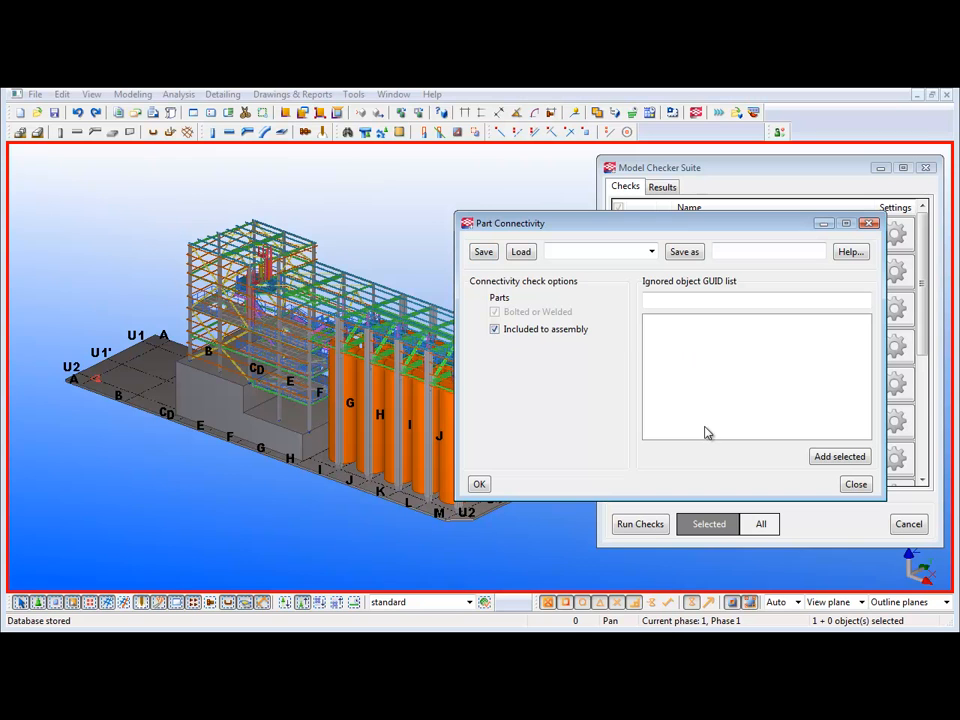
pyautogui.click(479, 485)
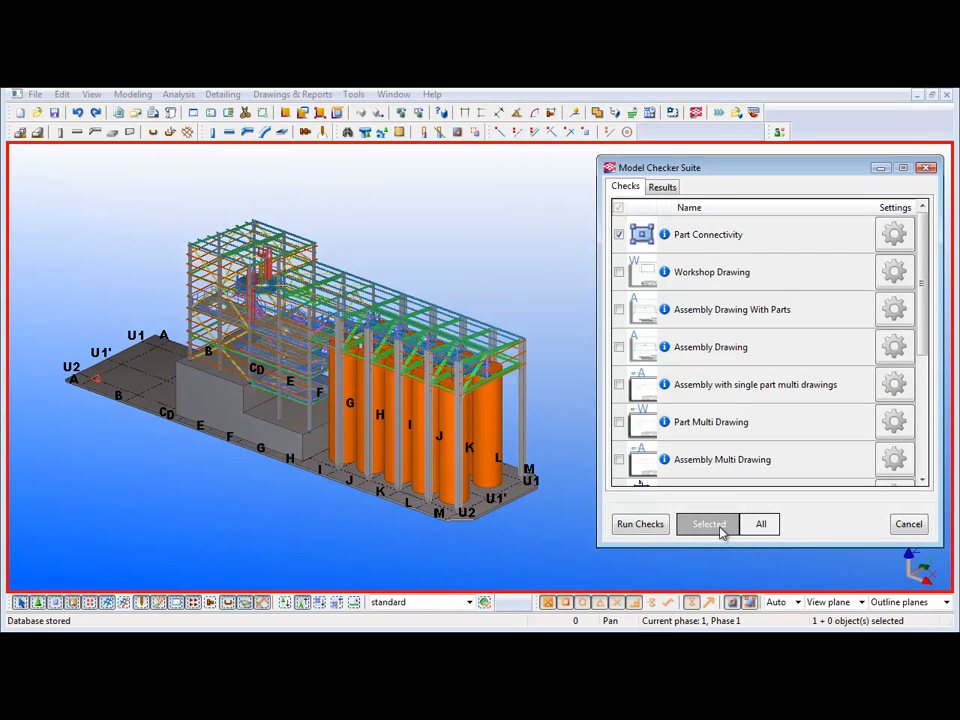
# - Run the Part Connectivity check on all model objects and open its unconnected parts for review
pyautogui.click(757, 525)
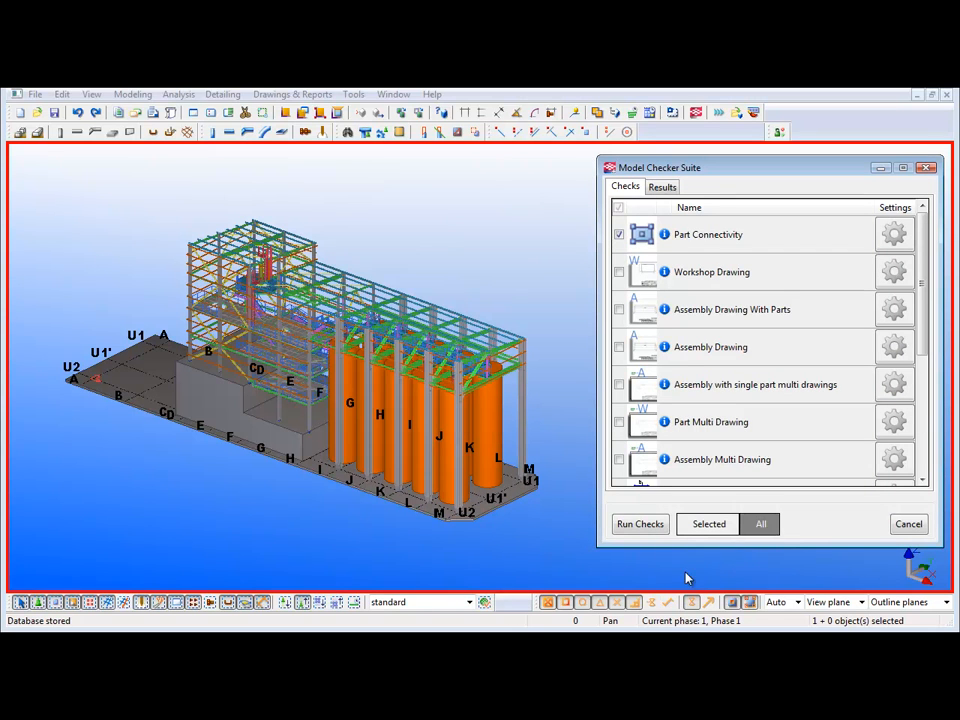
pyautogui.click(640, 524)
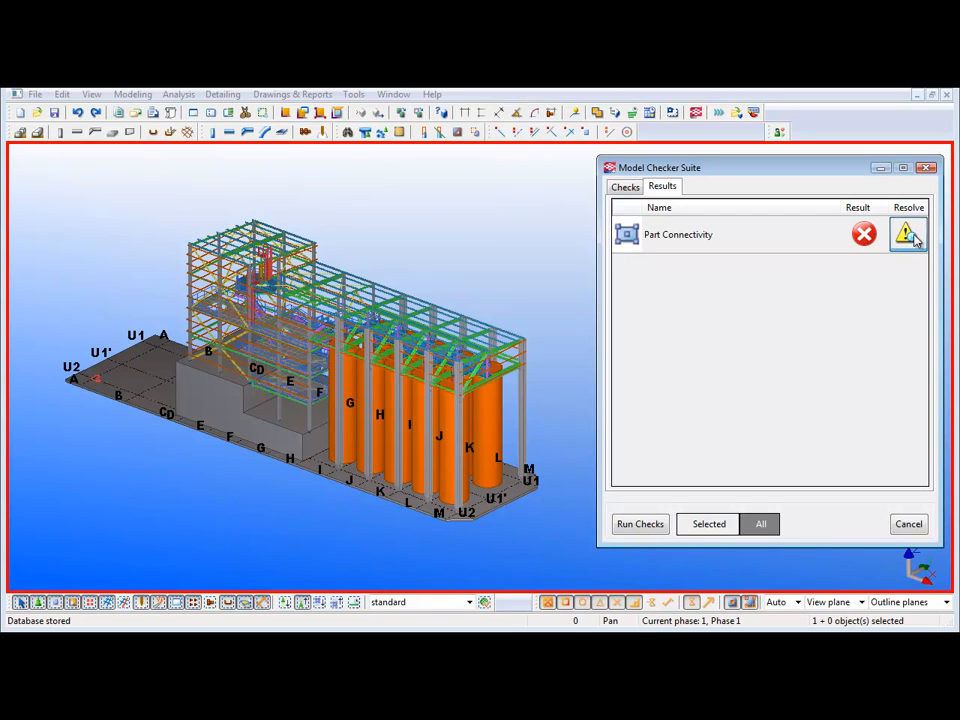
pyautogui.click(907, 234)
pyautogui.moveTo(389, 6); pyautogui.dragTo(832, 171)
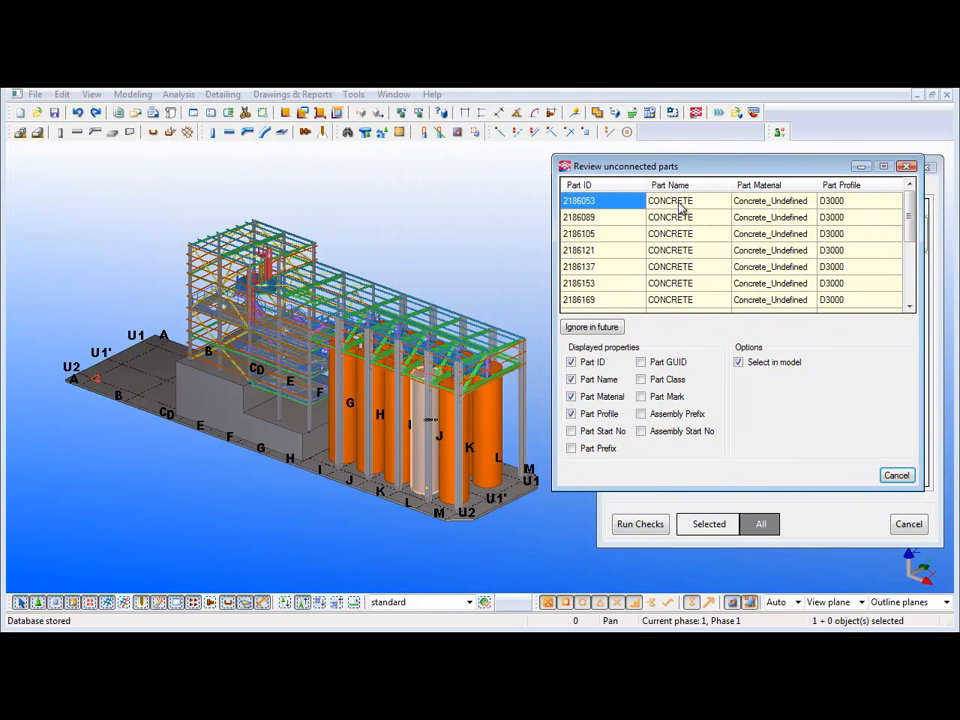
# - Add every unconnected part except the PL10*245 plate to the Part Connectivity check's ignored object list
pyautogui.moveTo(913, 235); pyautogui.dragTo(913, 298)
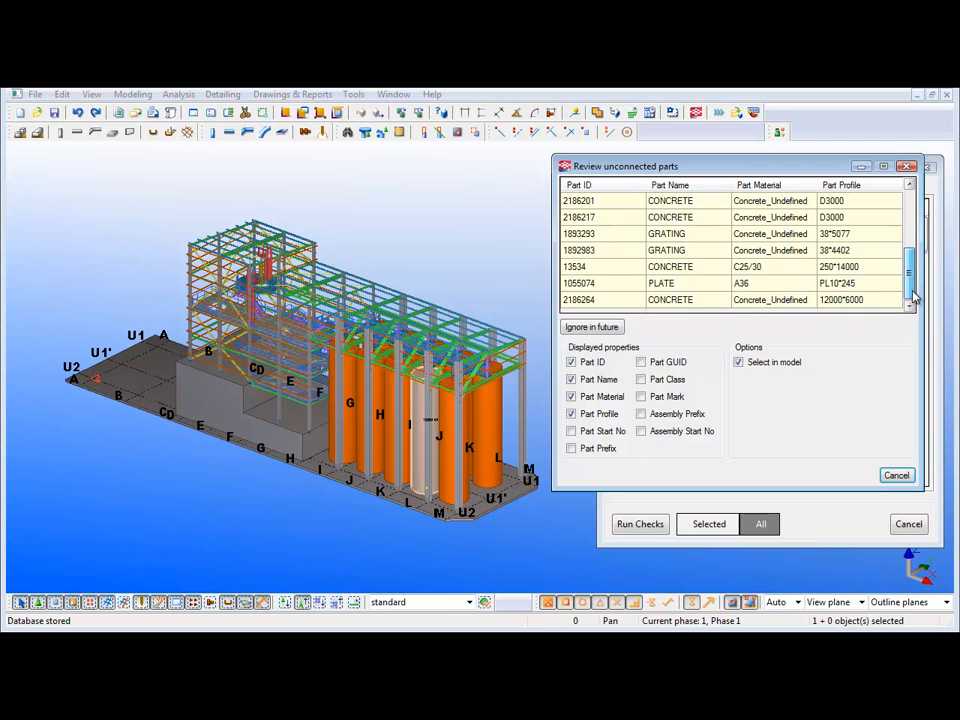
pyautogui.click(600, 298)
pyautogui.scroll(3, 605, 275)
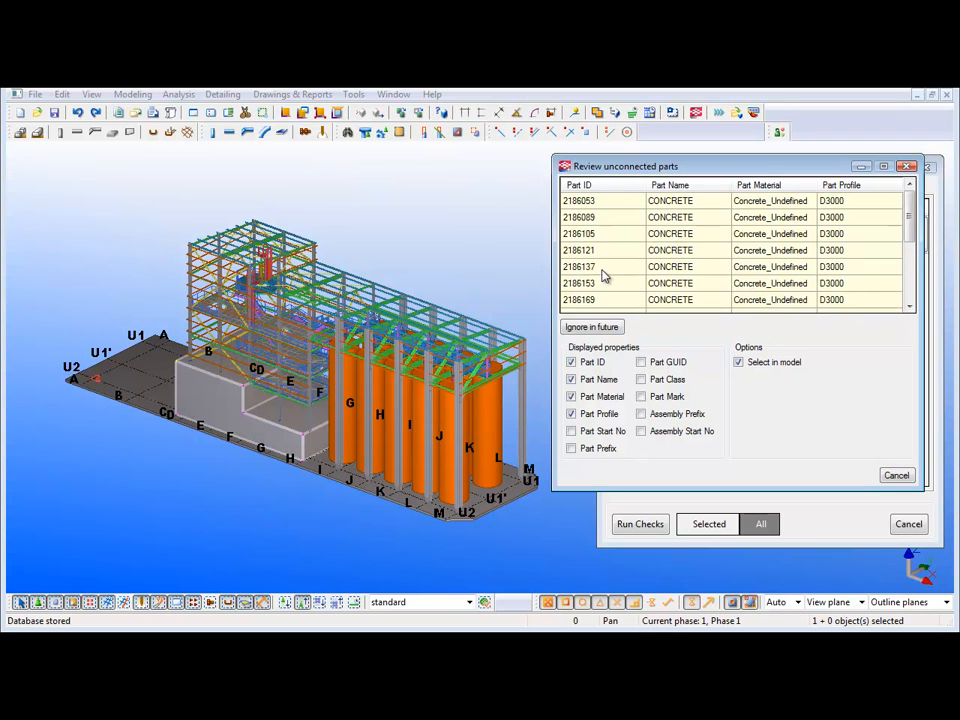
pyautogui.keyDown('shift'); pyautogui.click(606, 202); pyautogui.keyUp('shift')
pyautogui.moveTo(908, 216); pyautogui.dragTo(908, 294)
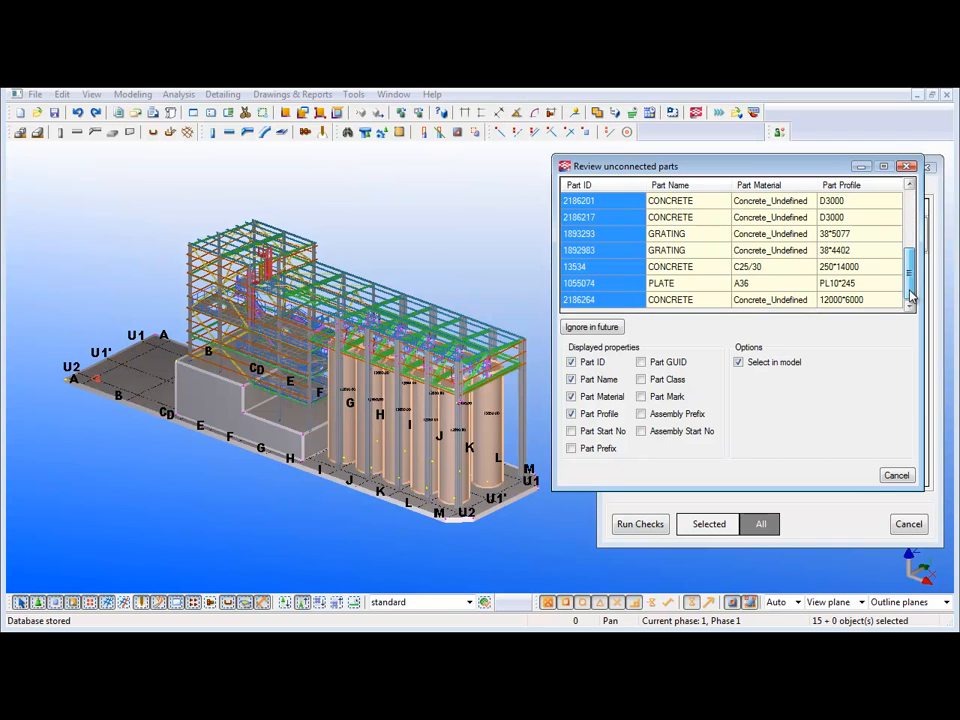
pyautogui.keyDown('ctrl'); pyautogui.click(600, 284); pyautogui.keyUp('ctrl')
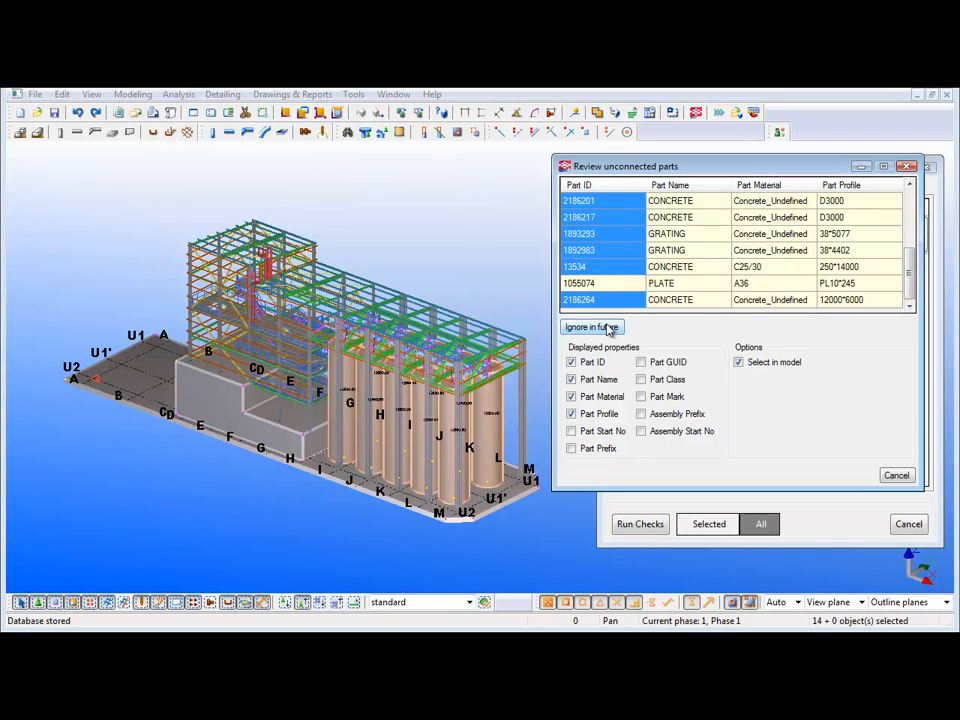
pyautogui.click(608, 328)
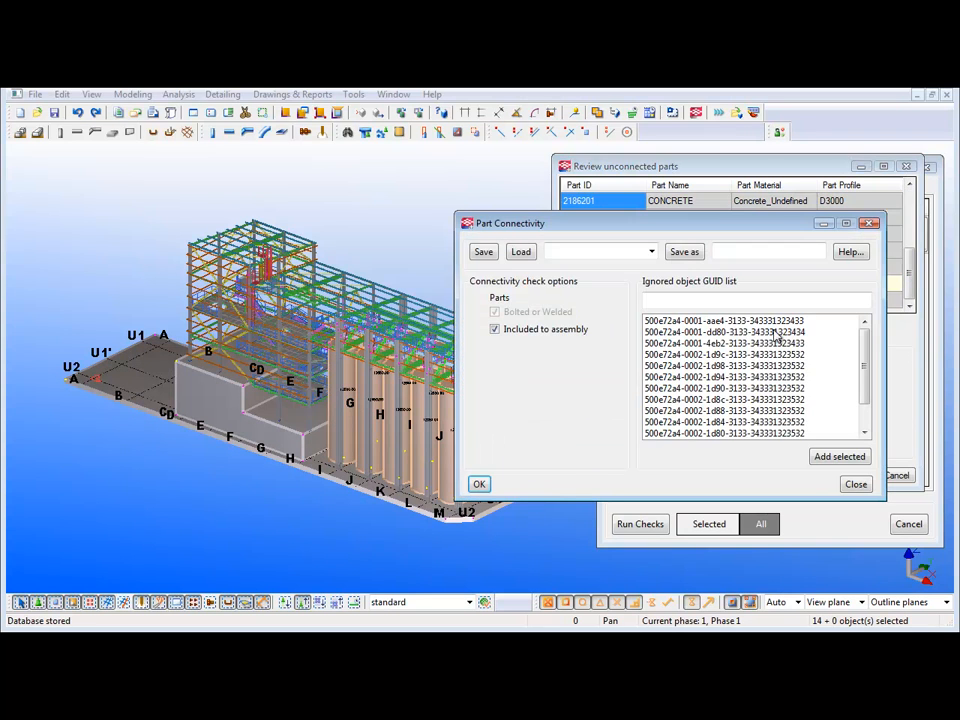
pyautogui.moveTo(864, 396); pyautogui.dragTo(864, 433)
pyautogui.click(479, 484)
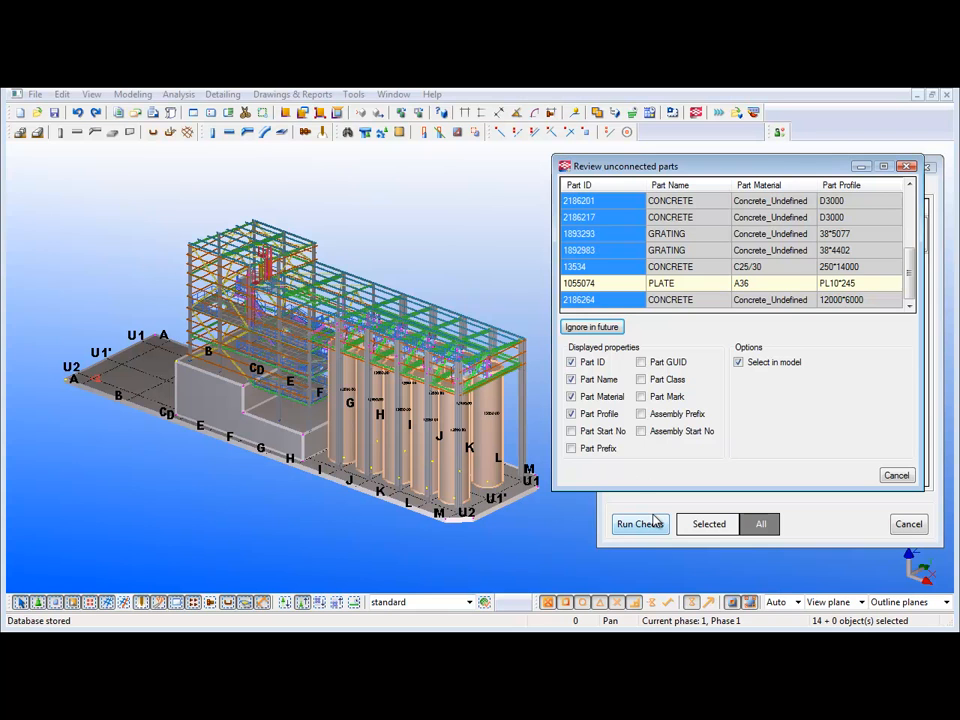
# - Select the PL10*245 plate from the unconnected parts in the model and zoom in on it
pyautogui.click(603, 286)
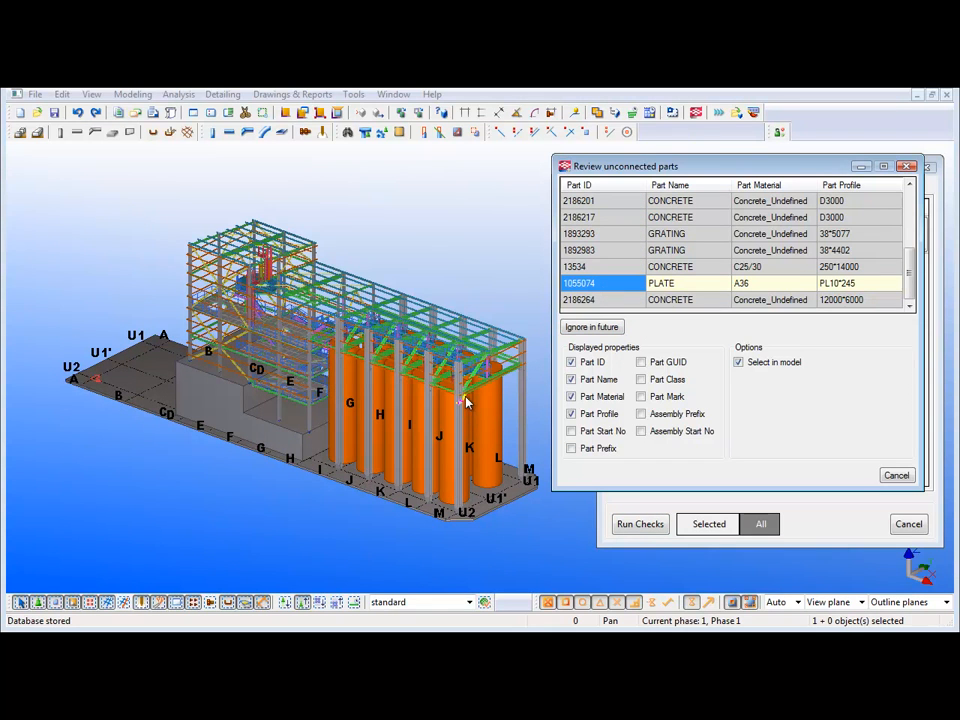
pyautogui.rightClick(476, 264)
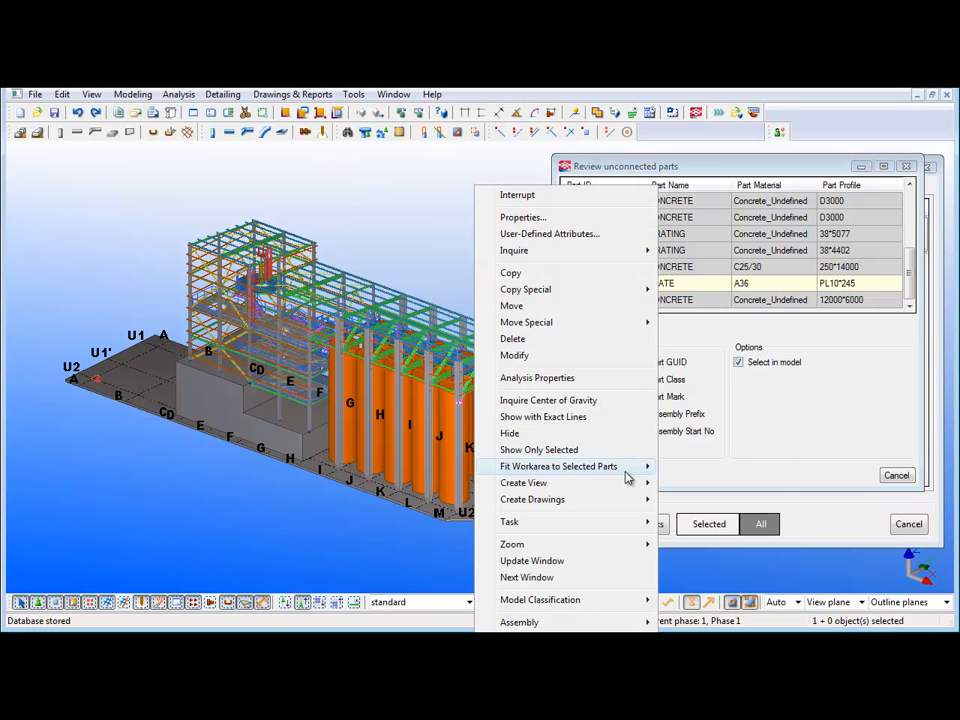
pyautogui.moveTo(633, 474)
pyautogui.click(680, 485)
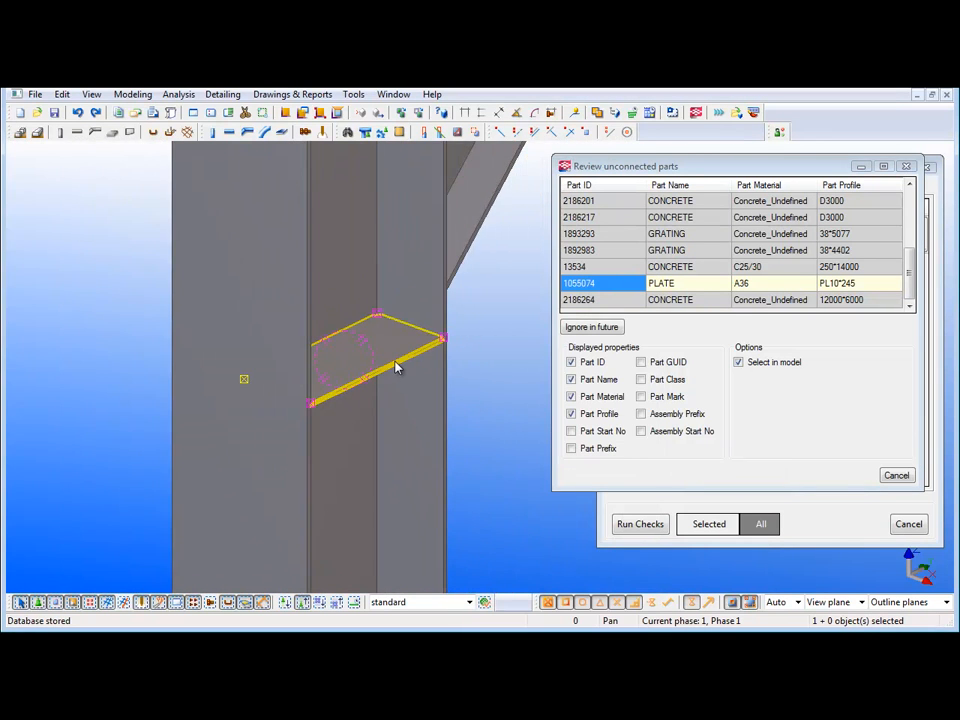
# - Inquire the assembly information of the PL10*245 plate, and close the report and the unconnected parts review
pyautogui.rightClick(396, 368)
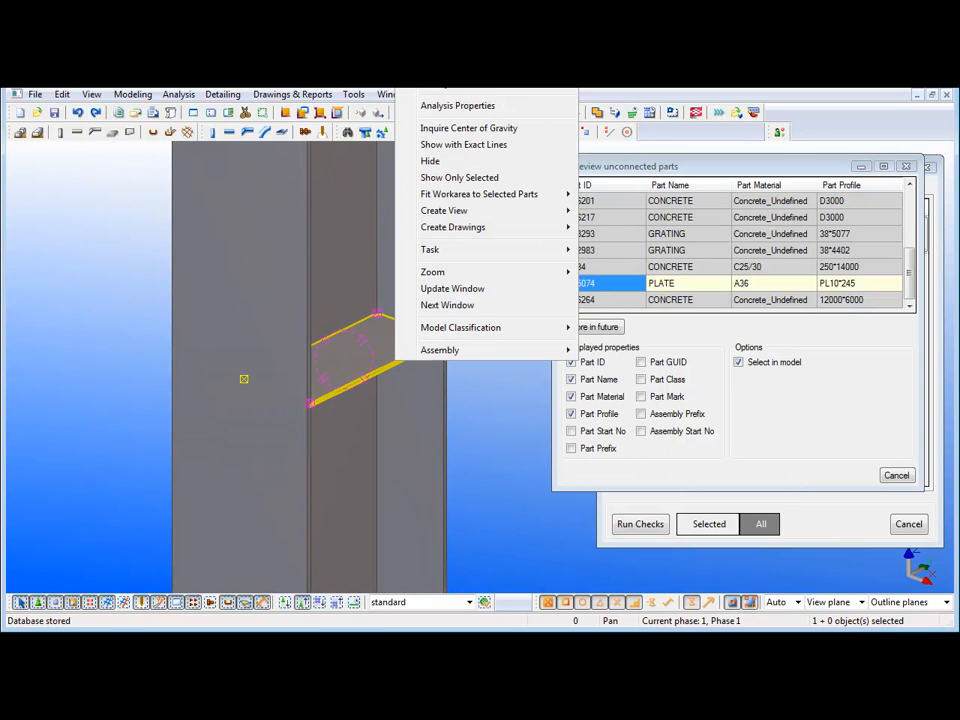
pyautogui.click(598, 410)
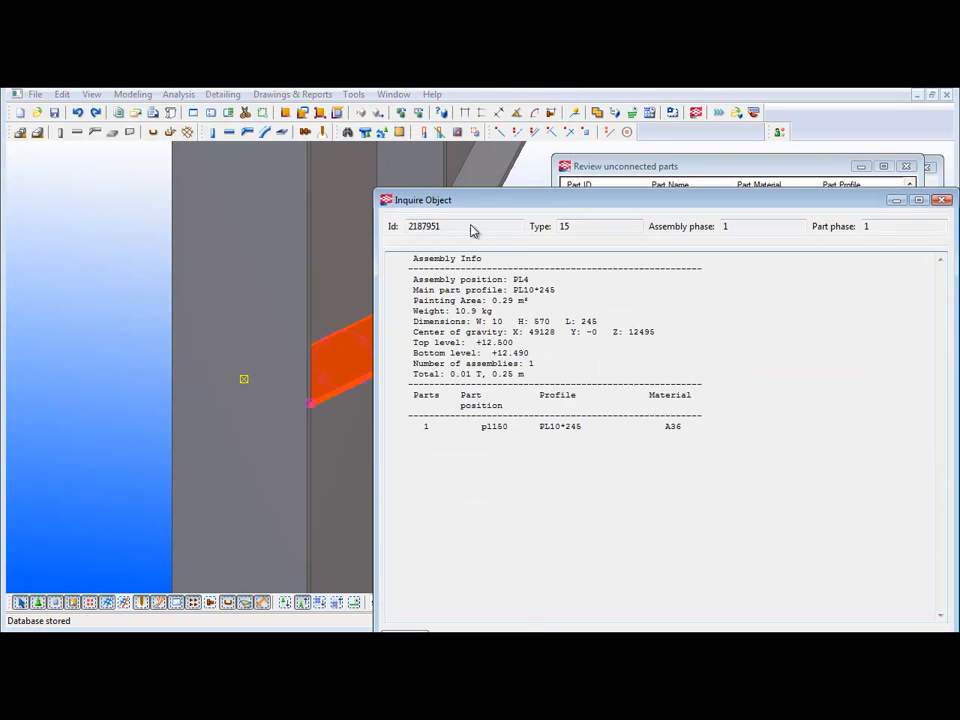
pyautogui.moveTo(472, 205); pyautogui.dragTo(628, 207)
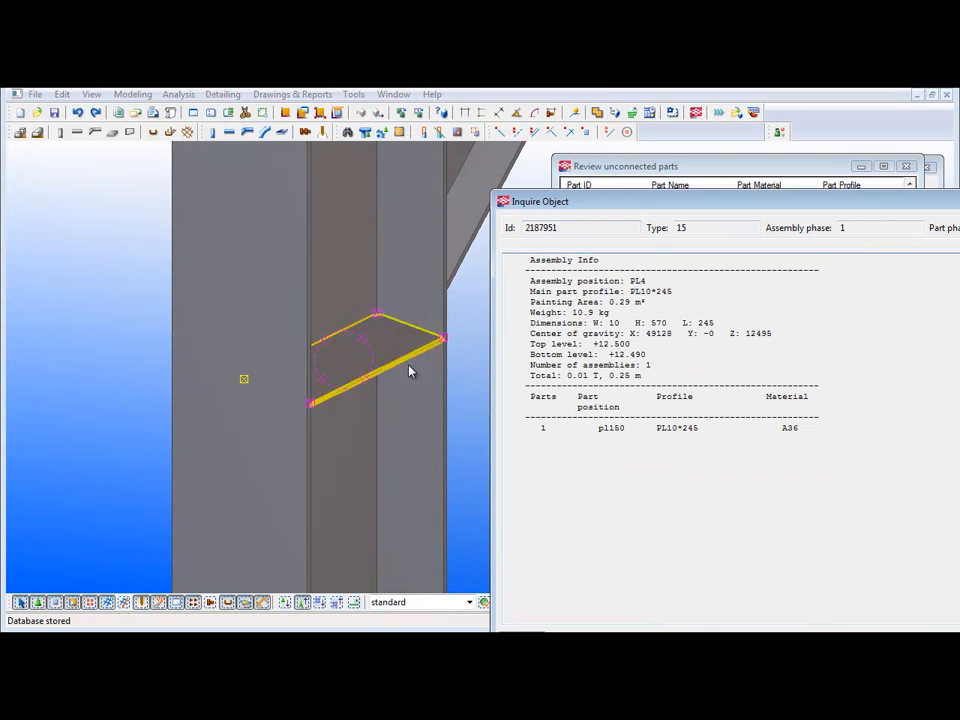
pyautogui.moveTo(778, 211); pyautogui.dragTo(439, 199)
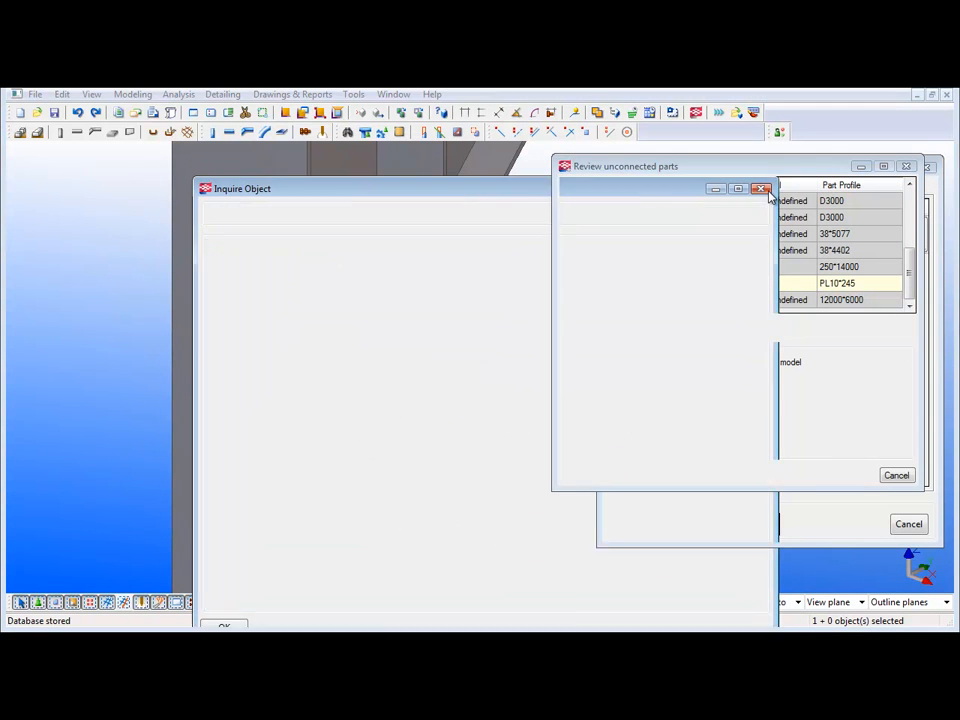
pyautogui.click(764, 189)
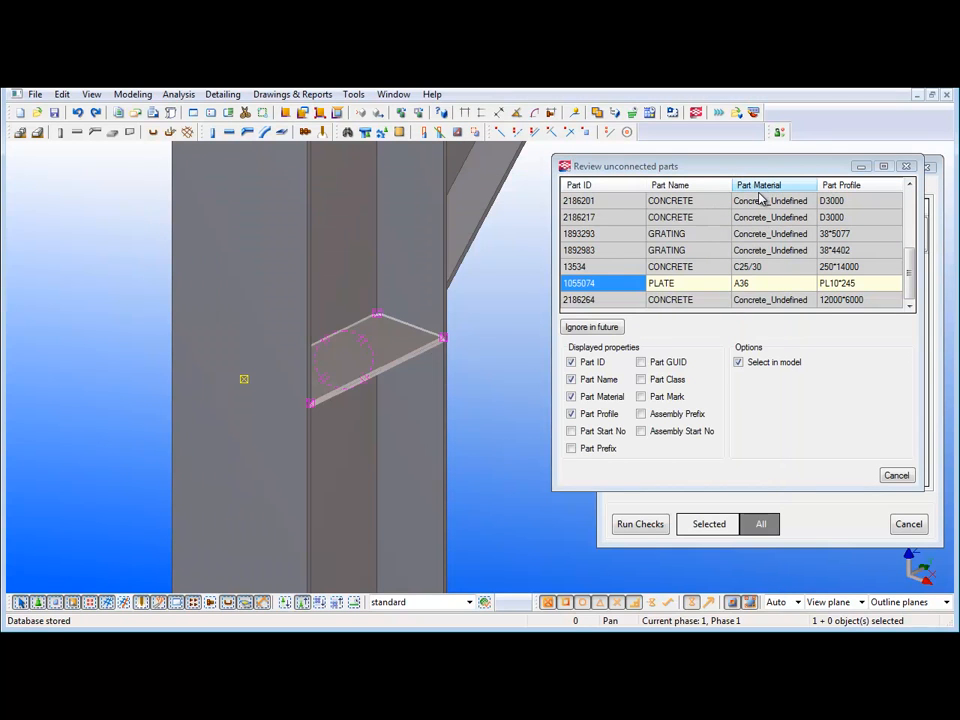
pyautogui.click(906, 166)
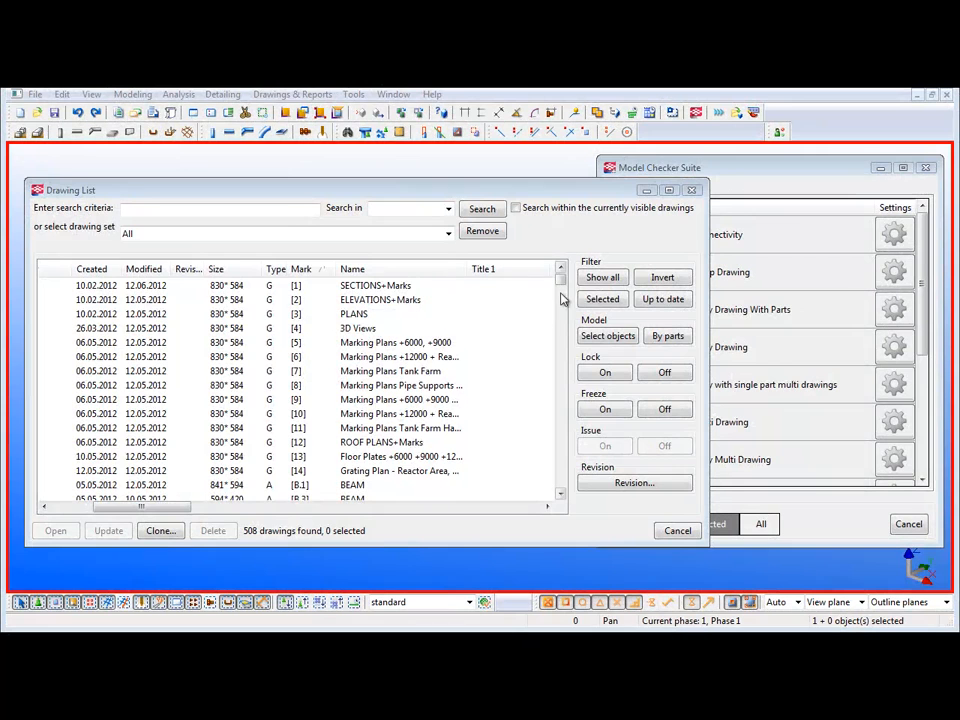
# - Look through the existing drawings in the Drawing List and close it
pyautogui.press('Escape')
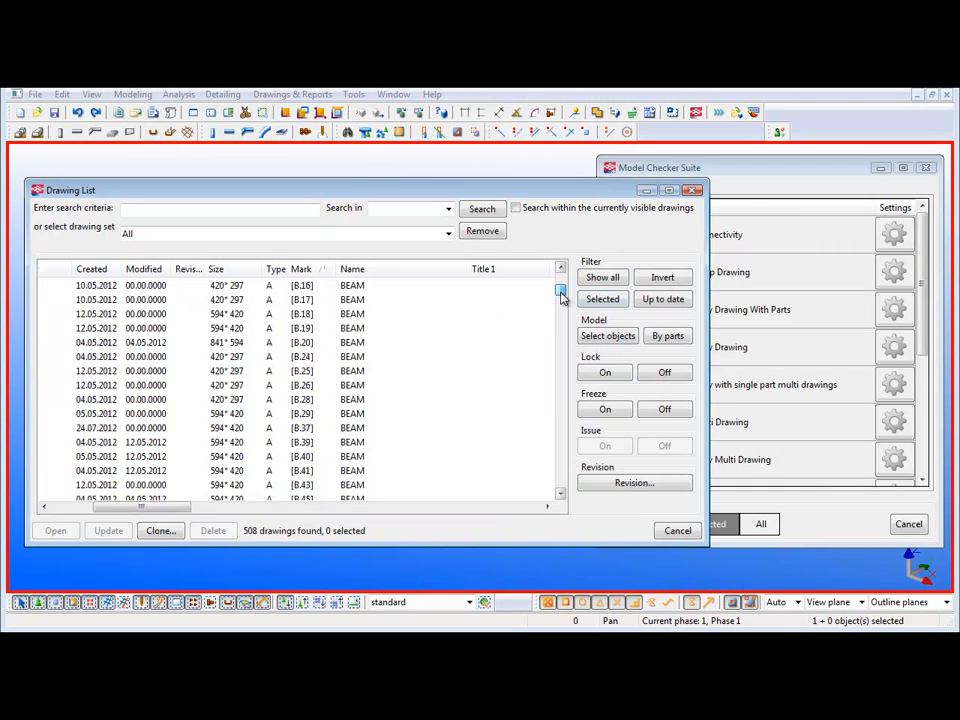
pyautogui.moveTo(561, 270); pyautogui.dragTo(563, 388)
pyautogui.click(697, 190)
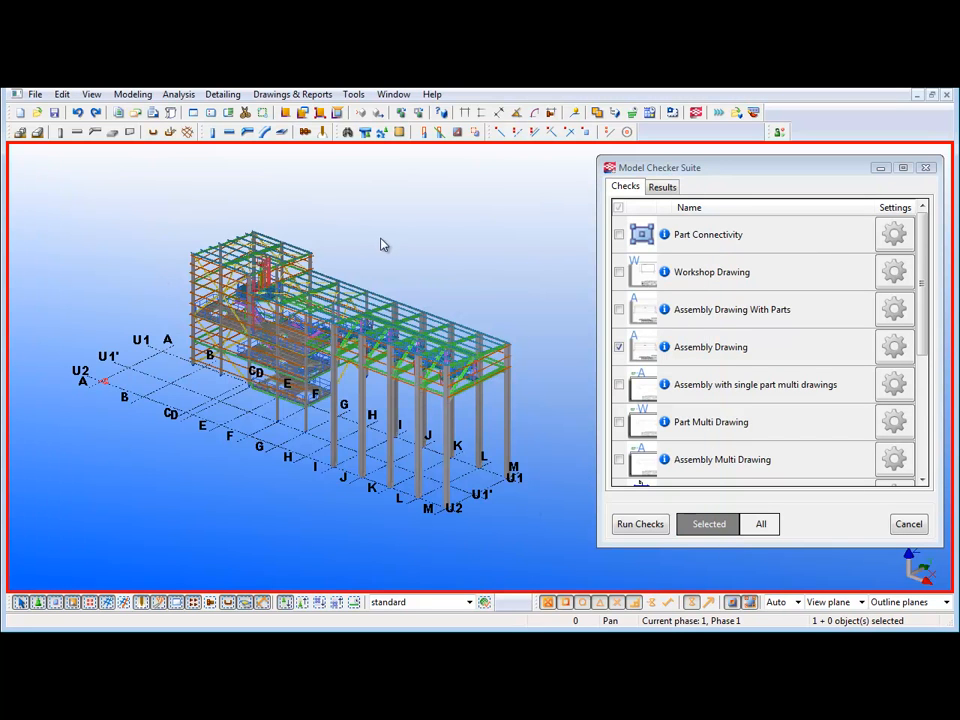
# - Run the Assembly Drawing check on all model objects and open the assemblies without drawings for review
pyautogui.click(760, 526)
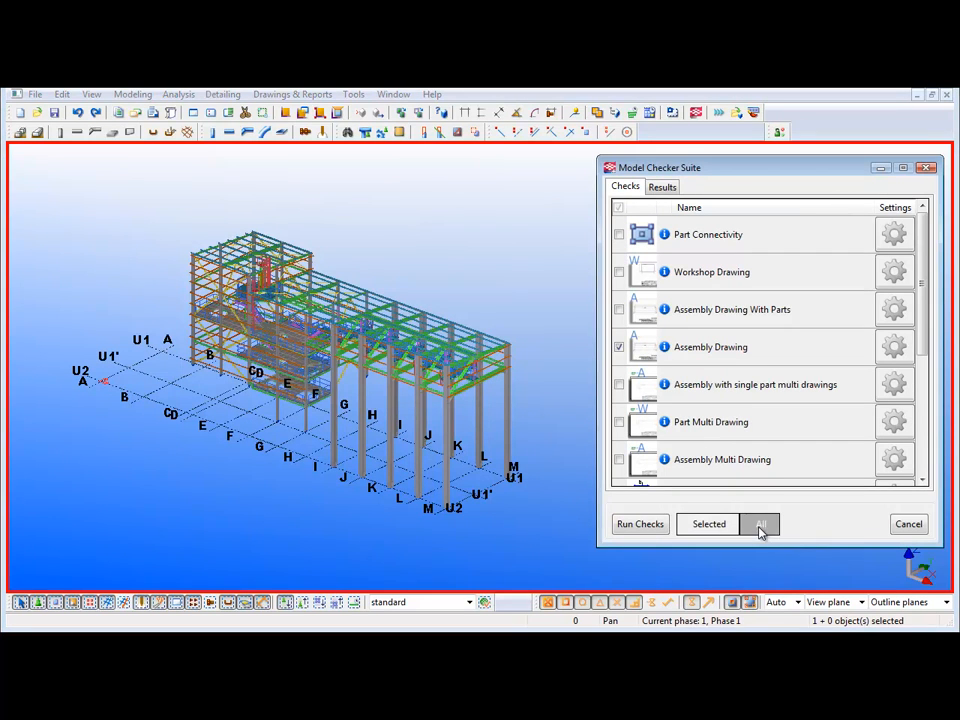
pyautogui.click(641, 525)
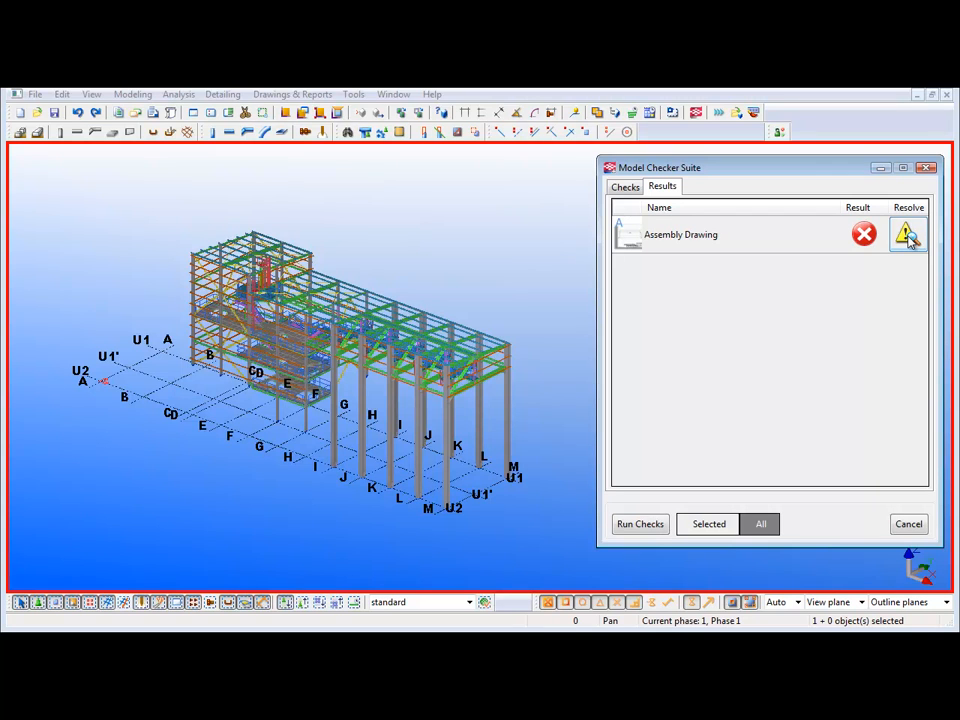
pyautogui.click(907, 235)
pyautogui.moveTo(445, 80); pyautogui.dragTo(579, 214)
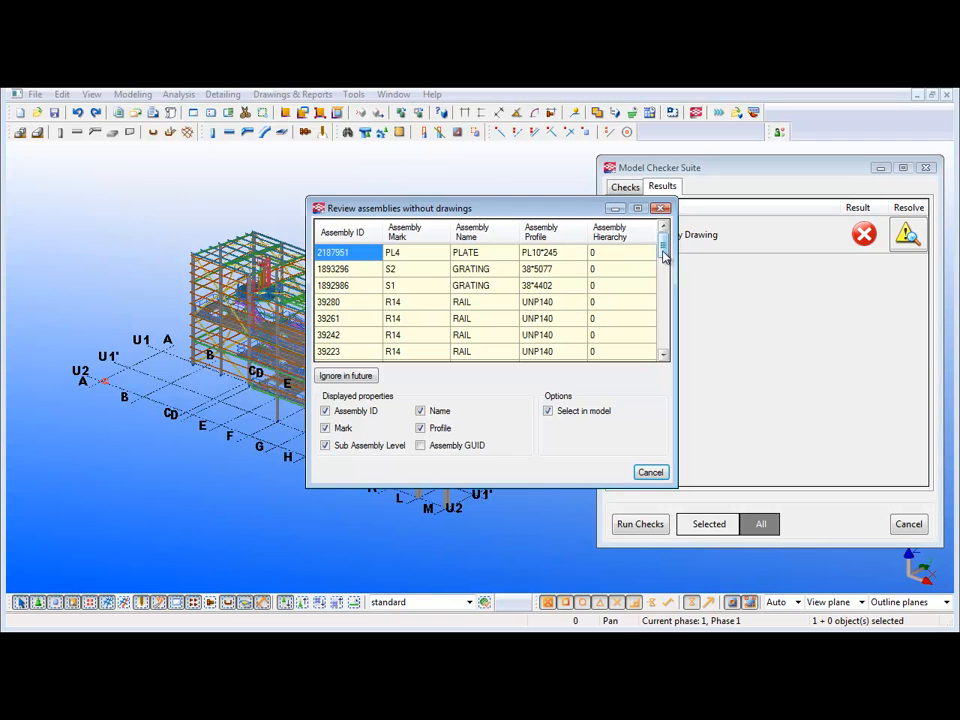
# - Highlight the R14 rail assemblies without drawings one after another in the model
pyautogui.scroll(-1, 663, 251)
pyautogui.moveTo(525, 212); pyautogui.dragTo(727, 220)
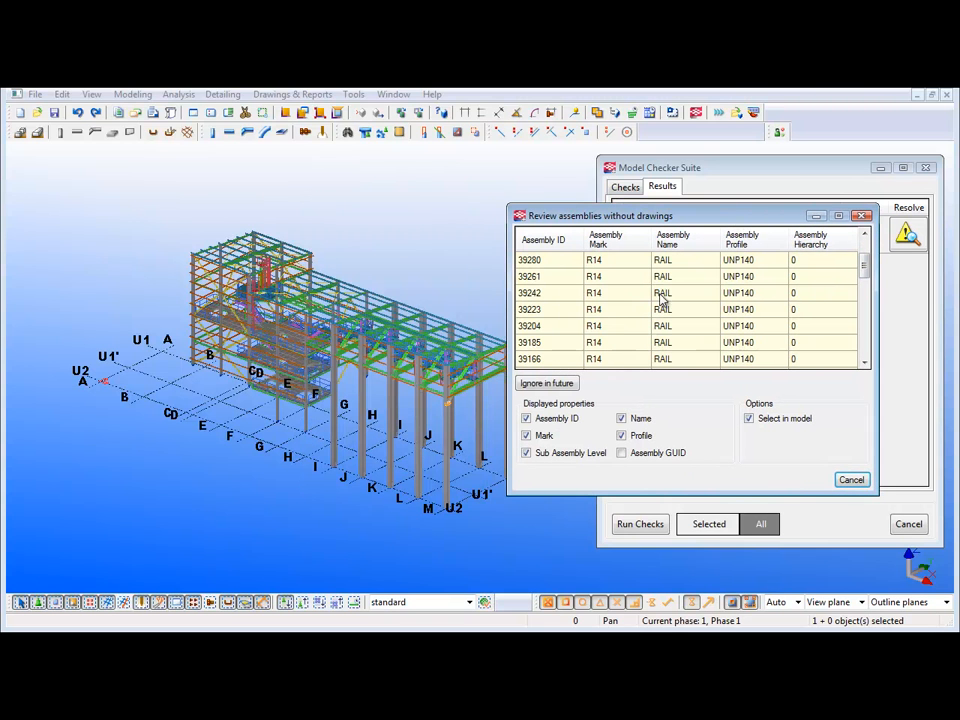
pyautogui.click(540, 263)
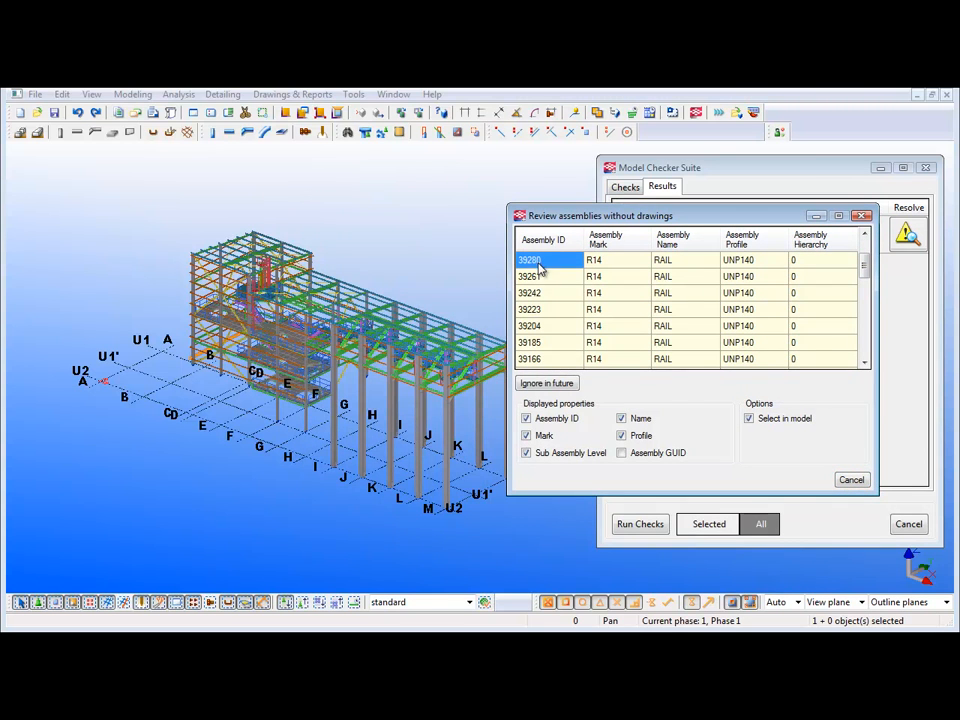
pyautogui.click(540, 277)
pyautogui.click(542, 293)
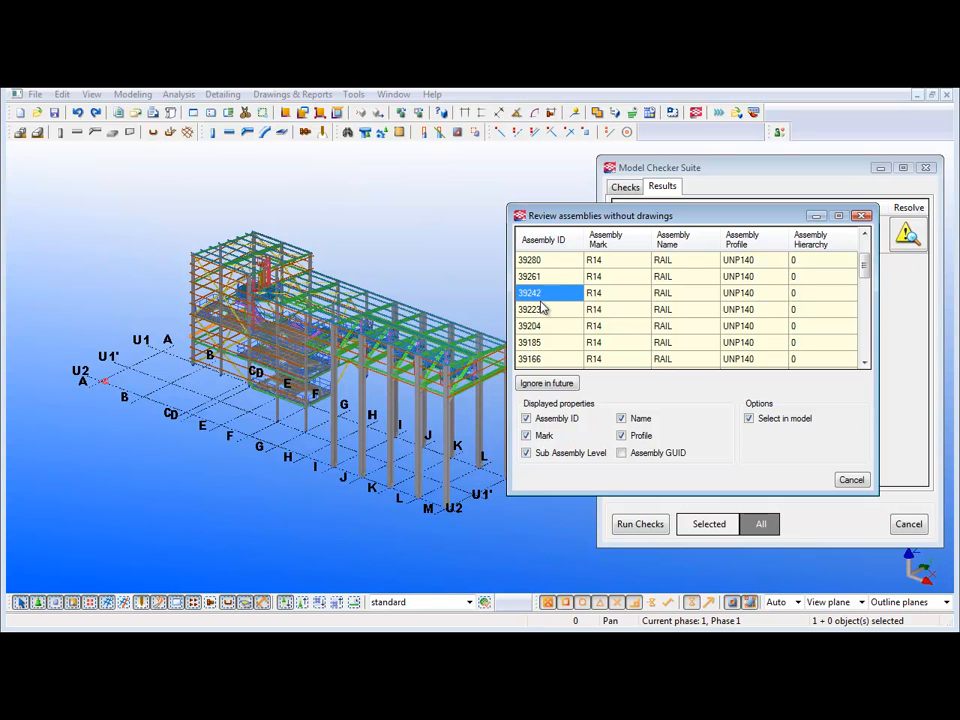
pyautogui.click(541, 310)
pyautogui.click(543, 327)
pyautogui.scroll(-1, 545, 335)
pyautogui.scroll(-1, 545, 335)
# - Locate the B146 beam assembly 448678 up close in the model and make the surrounding floor plates transparent
pyautogui.click(545, 342)
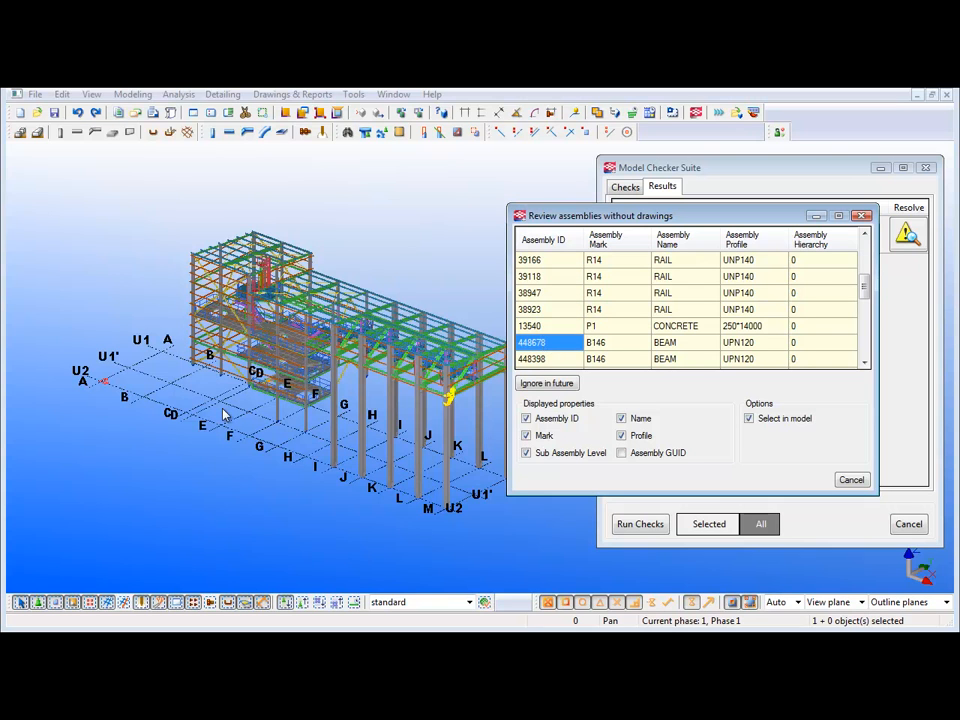
pyautogui.scroll(8, 240, 405)
pyautogui.scroll(4, 296, 345)
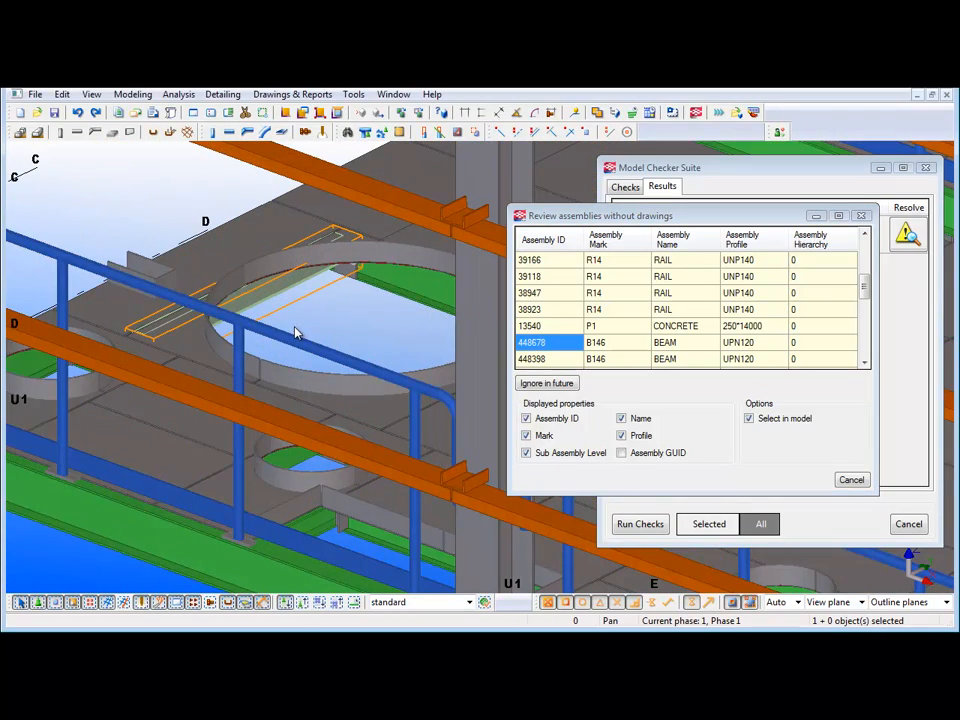
pyautogui.hotkey('ctrl', '2')
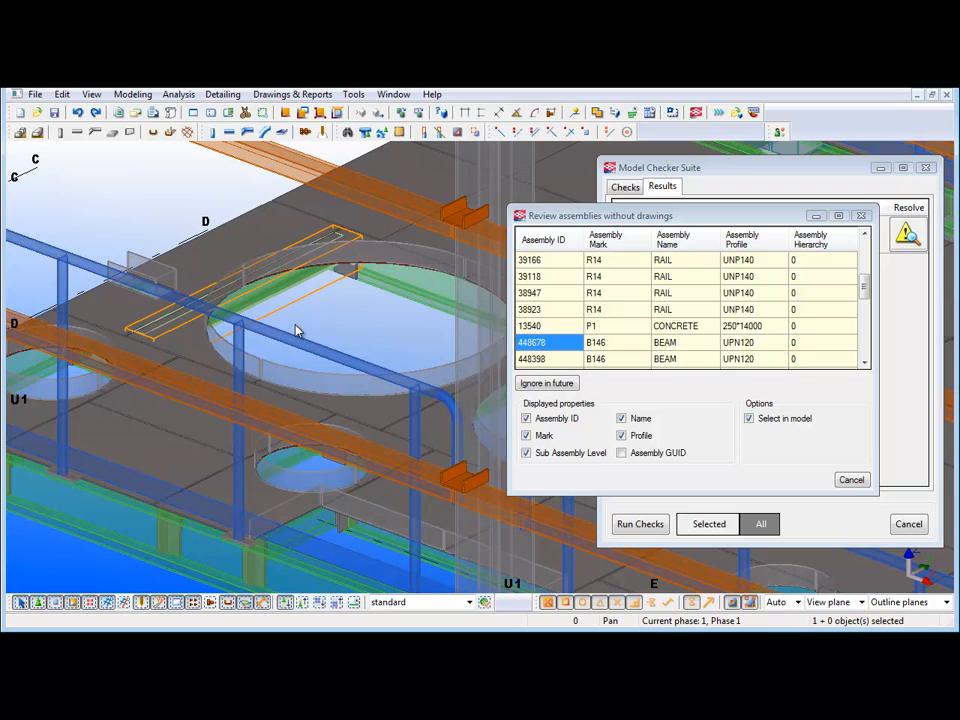
pyautogui.hotkey('ctrl', '4')
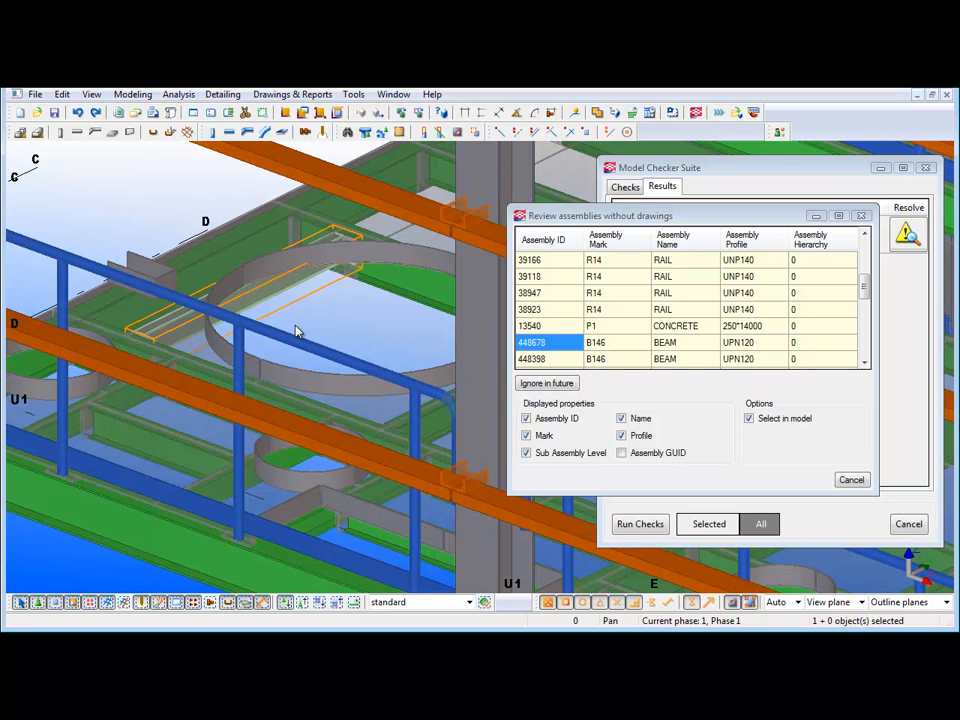
# - Highlight the B146 beam assembly 448398 in the model and return to an overview of the whole structure
pyautogui.click(543, 362)
pyautogui.scroll(-2, 347, 331)
pyautogui.moveTo(318, 314); pyautogui.dragTo(168, 310, button='middle')
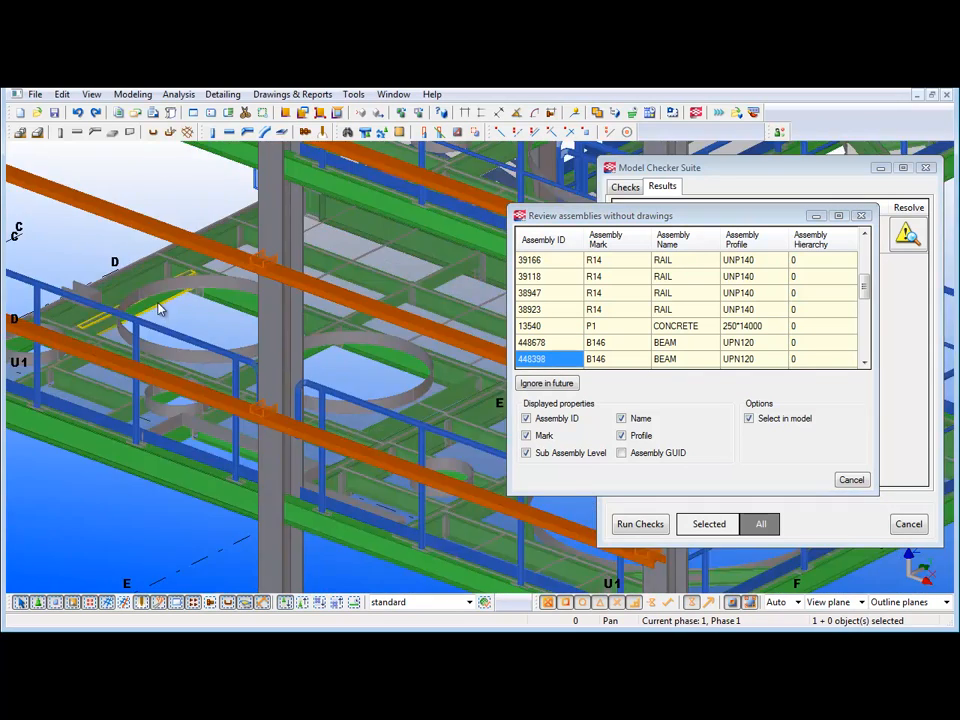
pyautogui.scroll(-5, 170, 316)
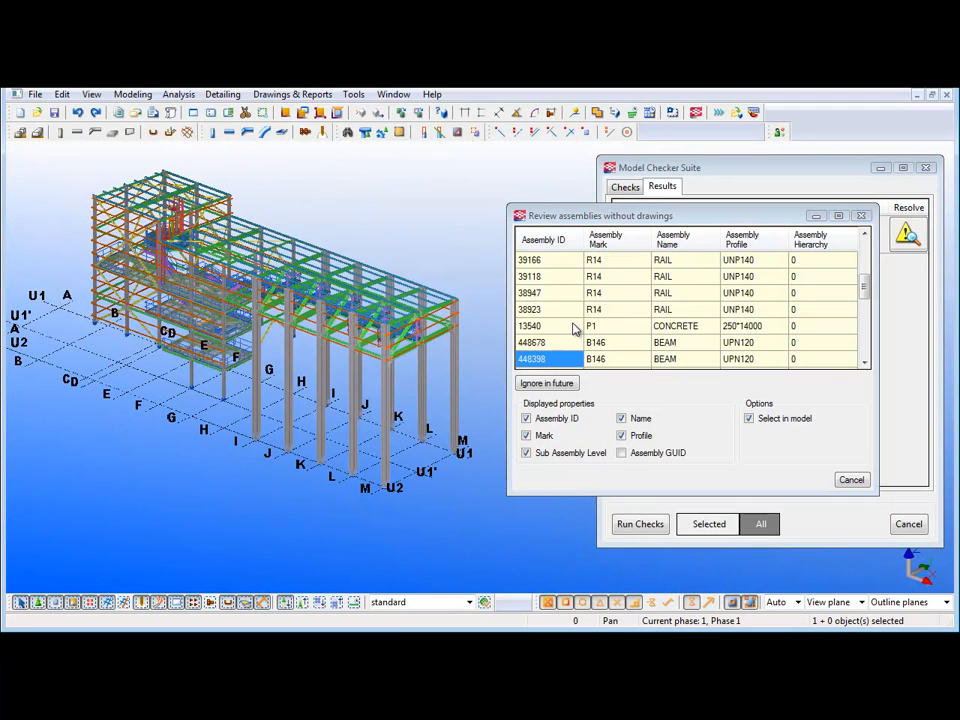
# - Highlight the remaining B146 beam assemblies 448388 and 740065 and the B70 and B71 beam assemblies without drawings in the model
pyautogui.scroll(-1, 573, 330)
pyautogui.click(556, 327)
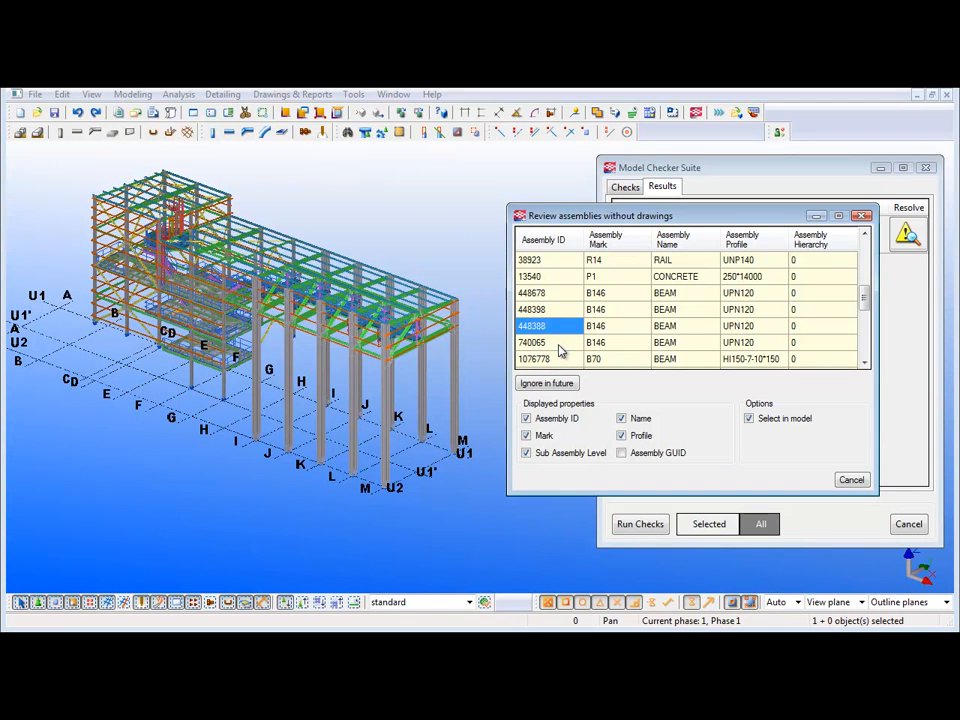
pyautogui.click(560, 344)
pyautogui.scroll(-1, 562, 343)
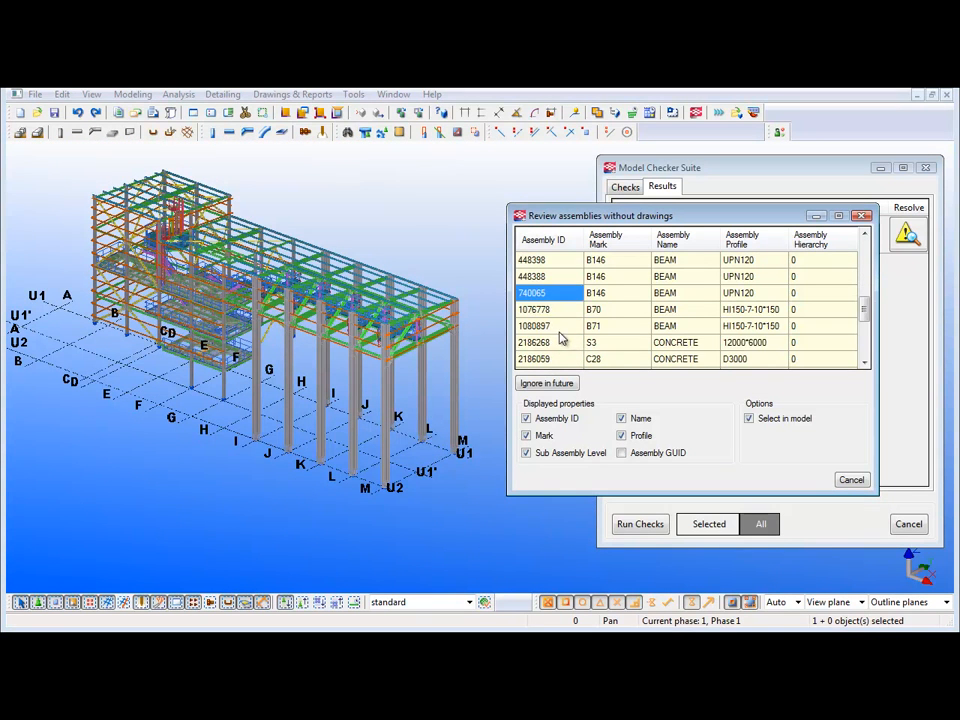
pyautogui.click(561, 327)
pyautogui.click(558, 315)
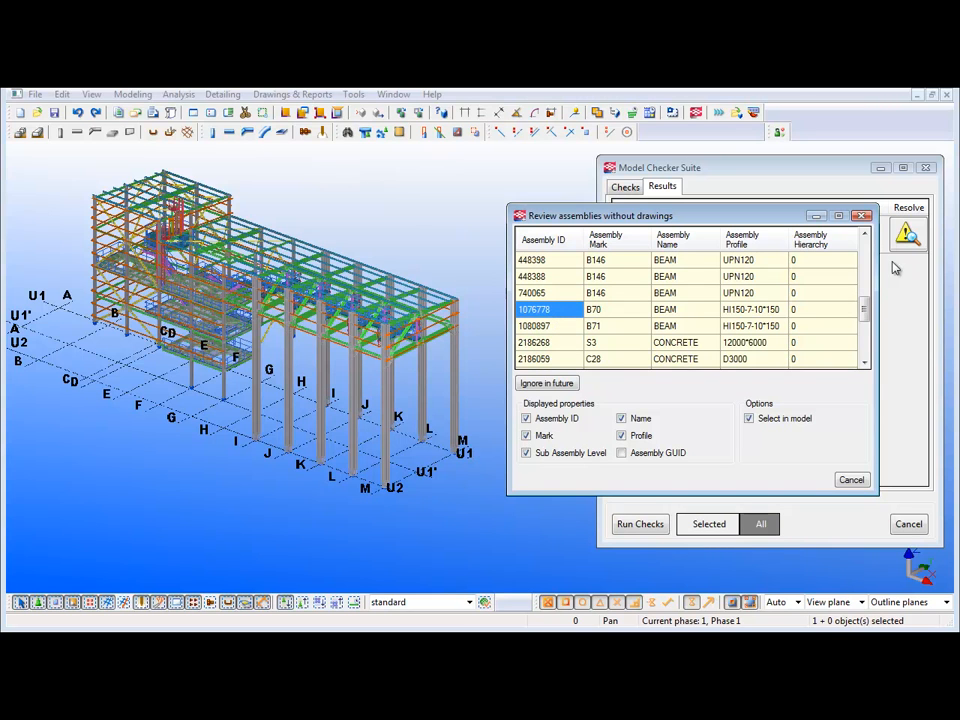
# - Mark all concrete assemblies from S3 2186268 through C28 2186221 to be ignored in future Assembly Drawing checks and close the review
pyautogui.click(571, 342)
pyautogui.moveTo(864, 317); pyautogui.dragTo(863, 377)
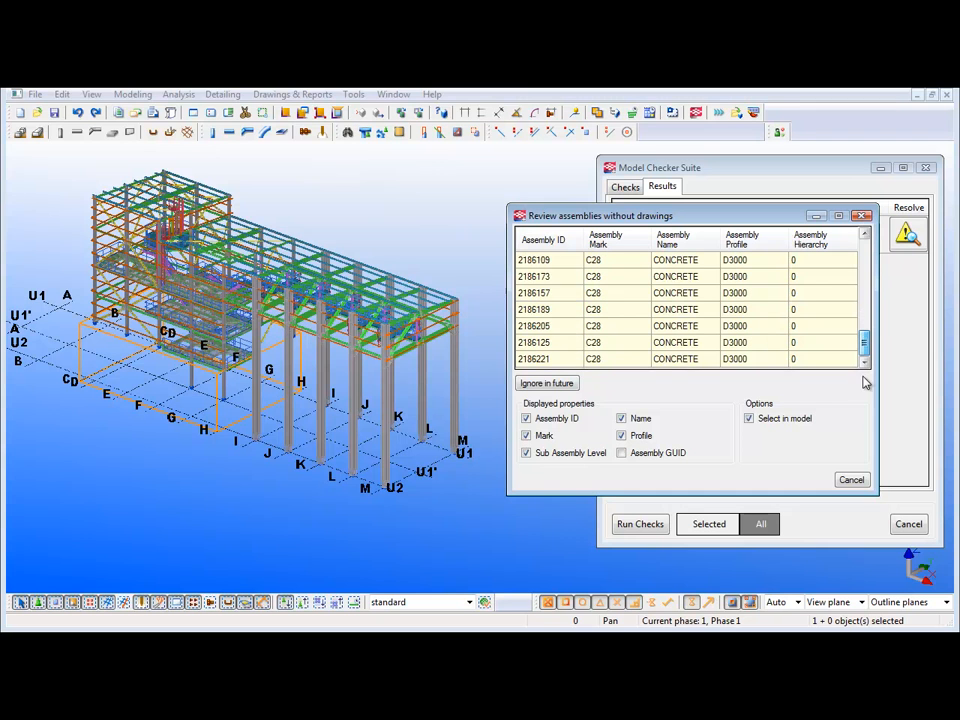
pyautogui.keyDown('shift'); pyautogui.click(573, 361); pyautogui.keyUp('shift')
pyautogui.click(562, 383)
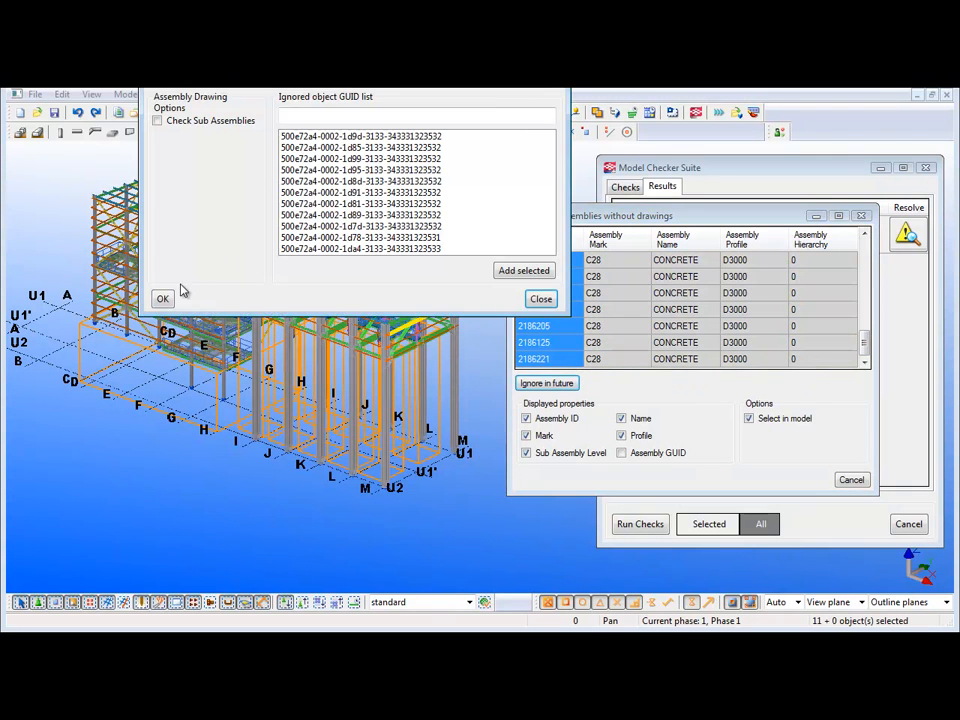
pyautogui.click(162, 298)
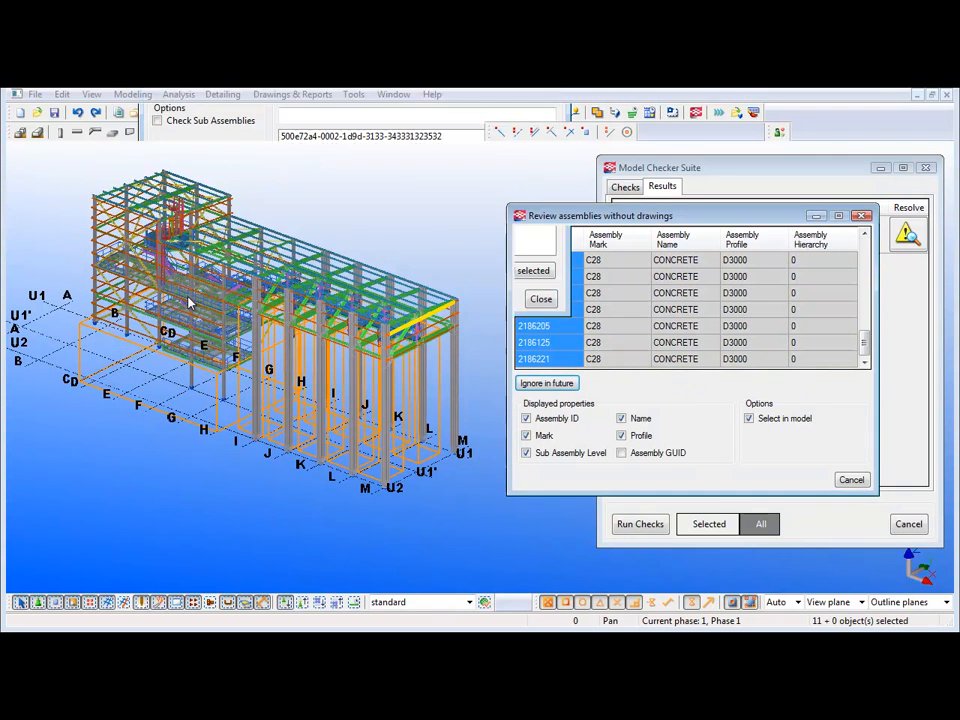
pyautogui.click(851, 480)
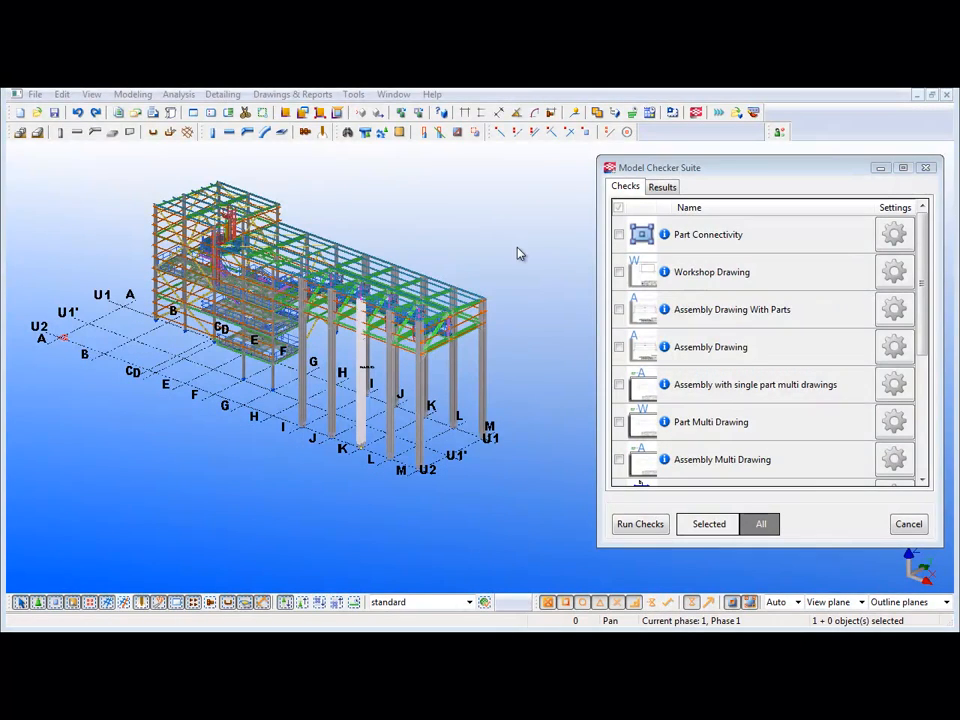
# - Enable the Project Material check and fill its material list with the model's values, leaving out S235J2G3
pyautogui.click(517, 246)
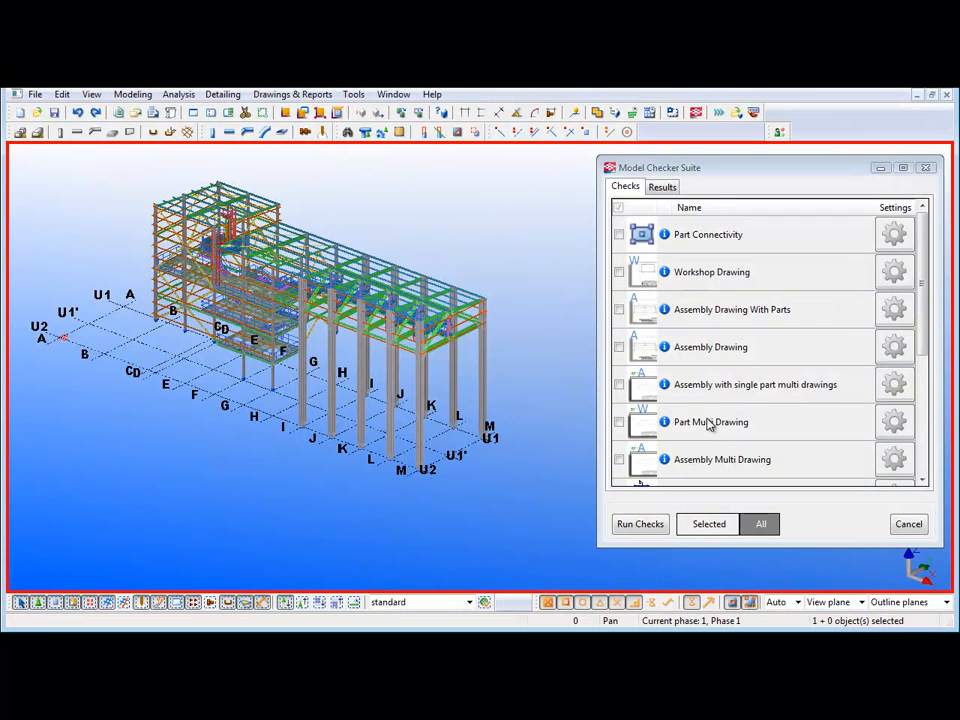
pyautogui.moveTo(921, 343); pyautogui.dragTo(921, 462)
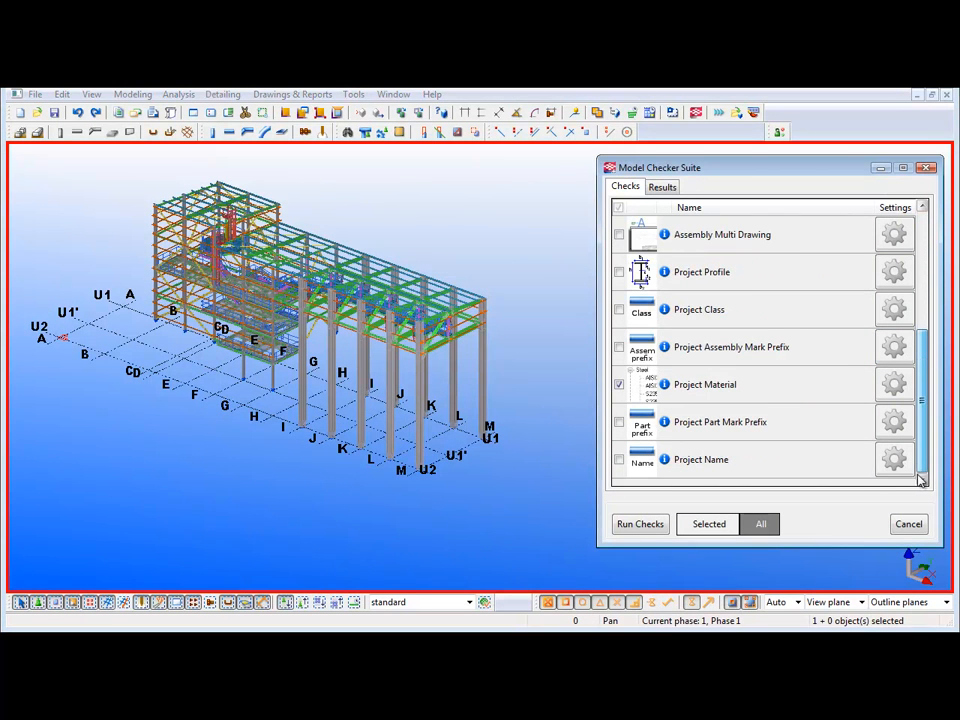
pyautogui.click(619, 384)
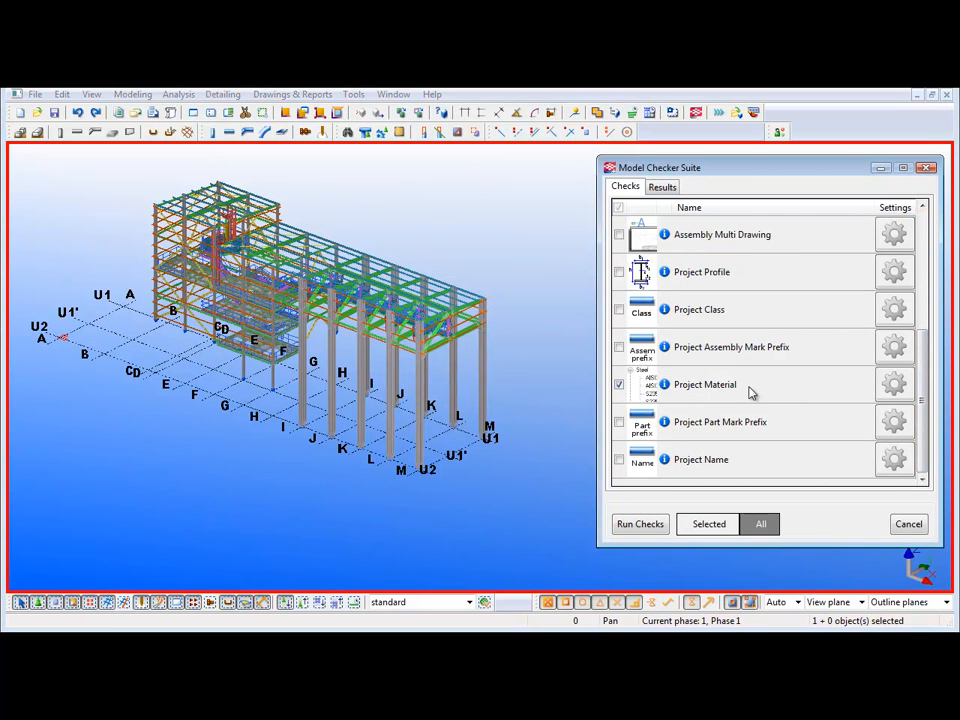
pyautogui.click(893, 384)
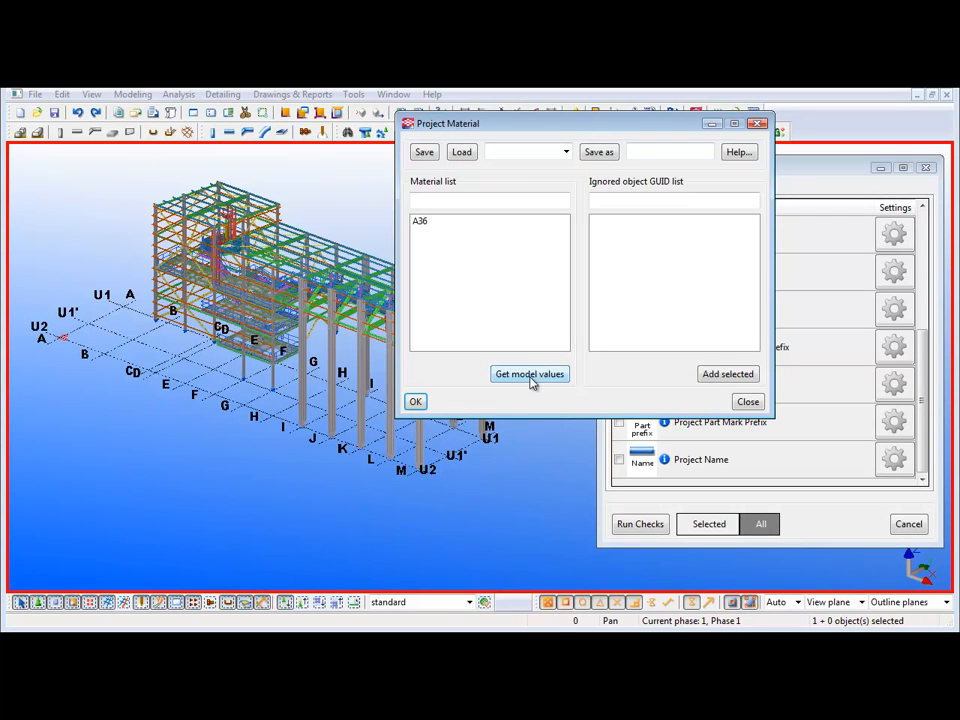
pyautogui.click(530, 374)
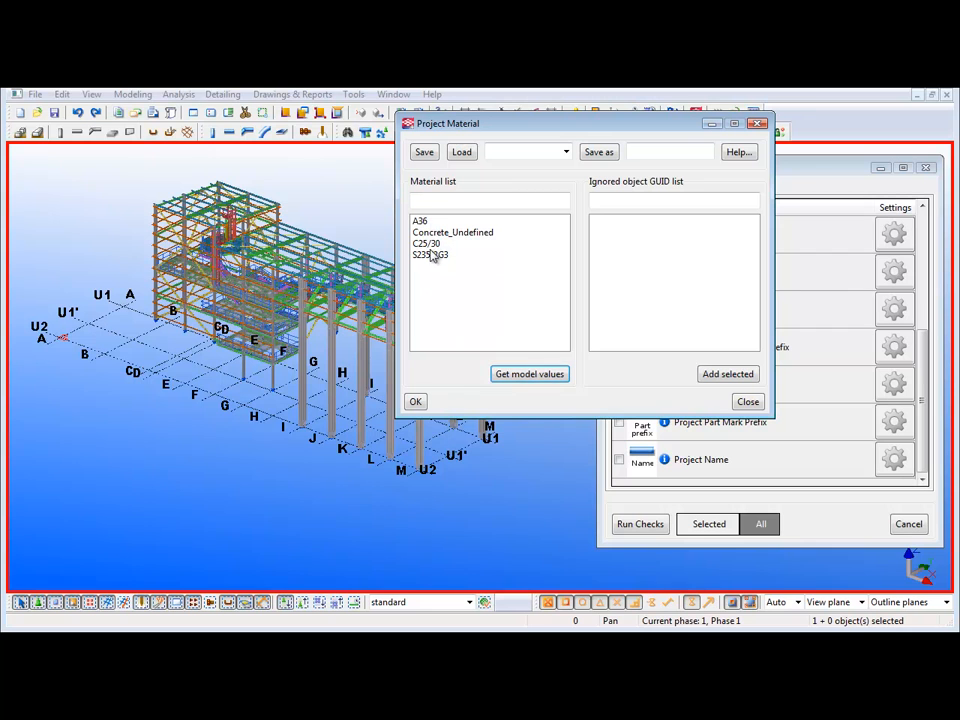
pyautogui.click(432, 255)
pyautogui.press('Delete')
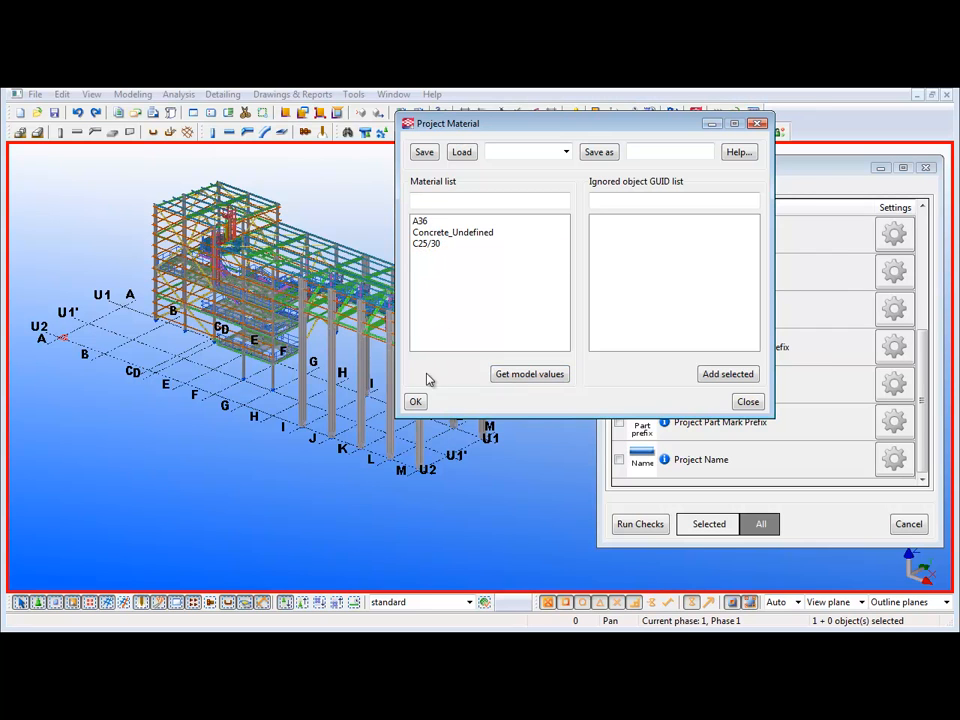
pyautogui.click(416, 402)
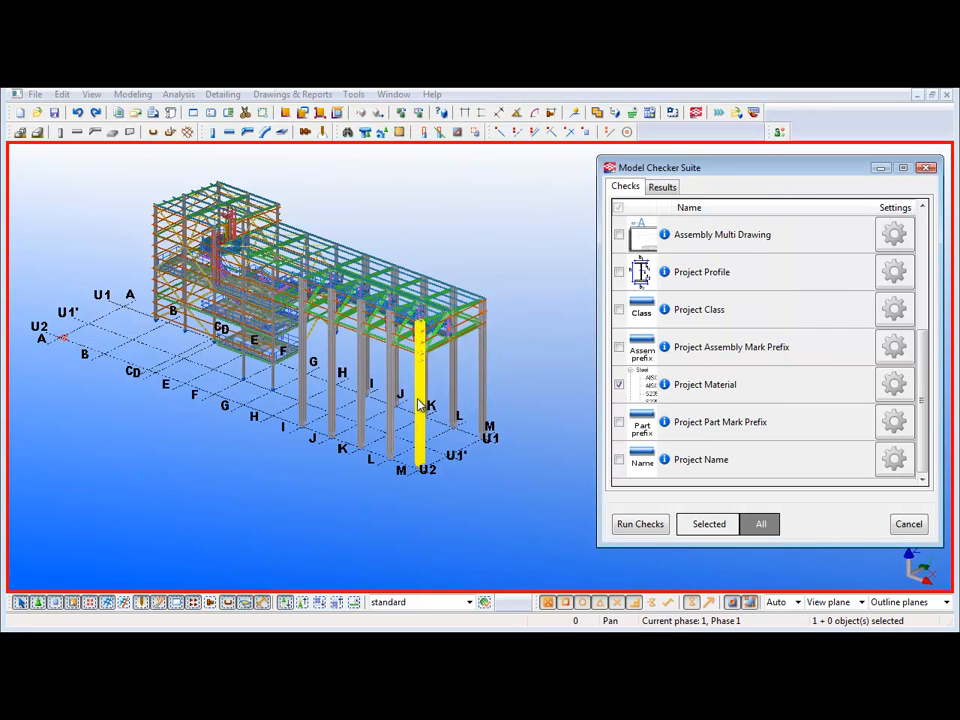
# - Run the Project Material check on all model objects and review the list of parts with invalid materials
pyautogui.click(640, 527)
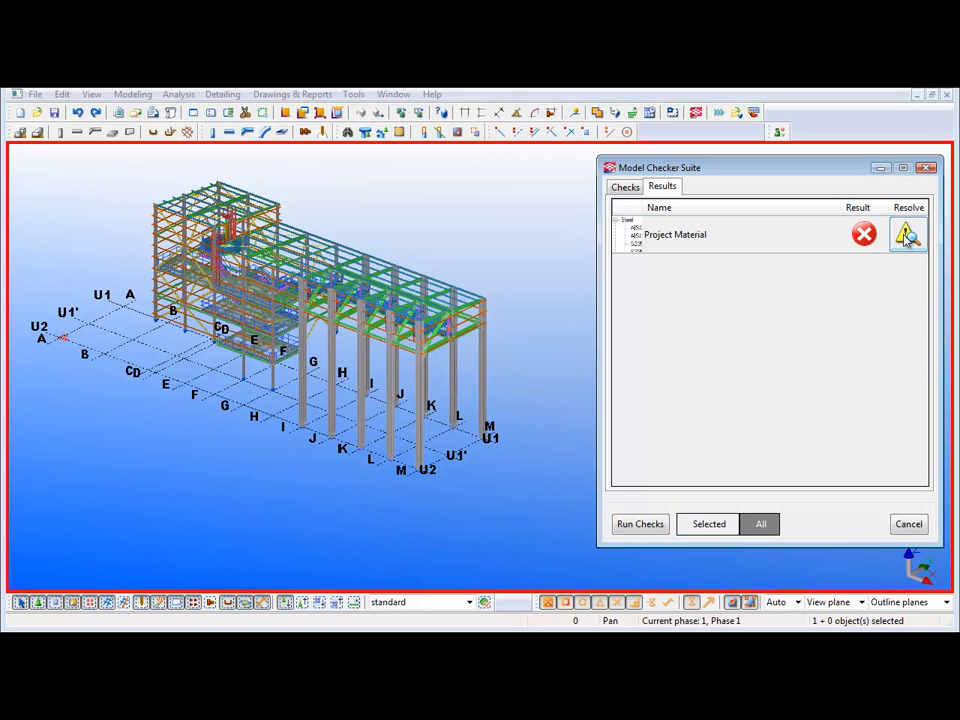
pyautogui.click(905, 235)
pyautogui.moveTo(317, 72); pyautogui.dragTo(697, 218)
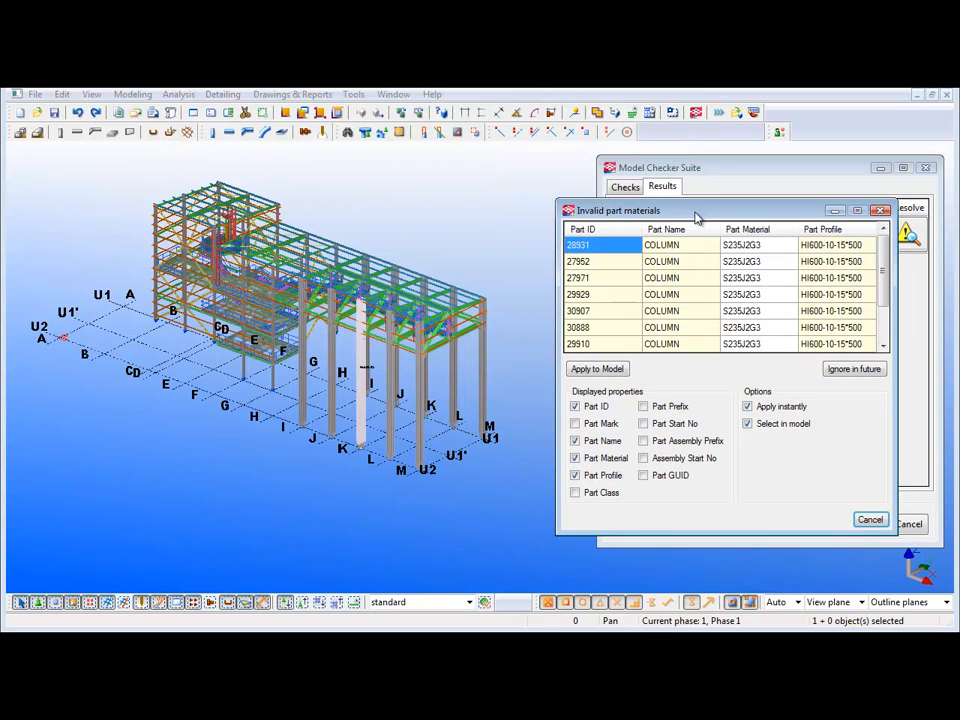
pyautogui.scroll(-1, 885, 317)
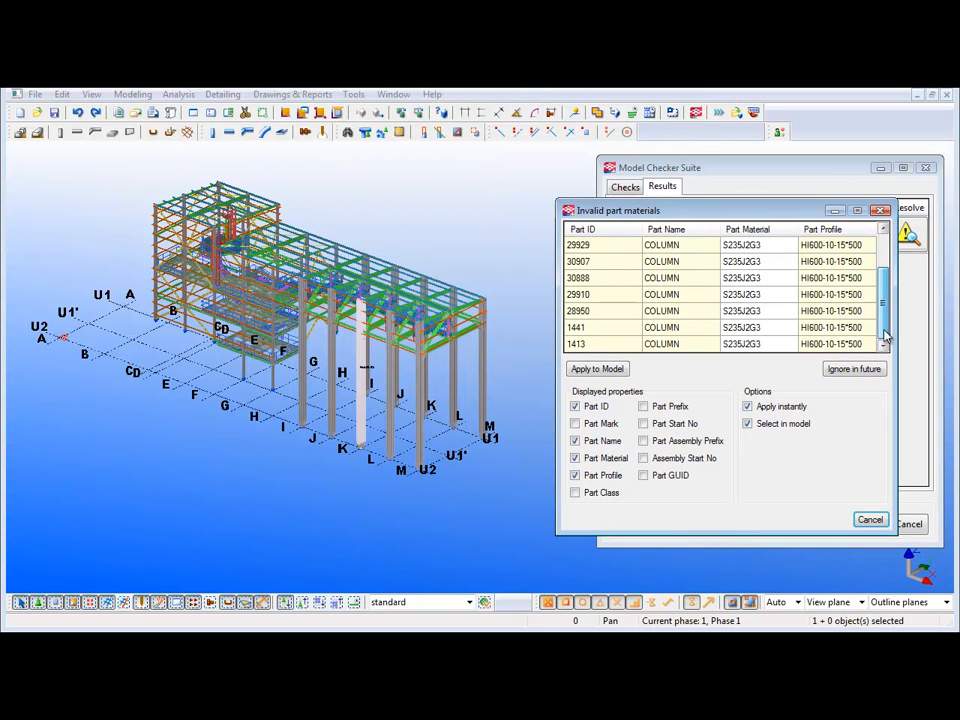
pyautogui.scroll(1, 881, 304)
# - Turn off instant applying and selection in the model for the invalid part materials list
pyautogui.click(747, 406)
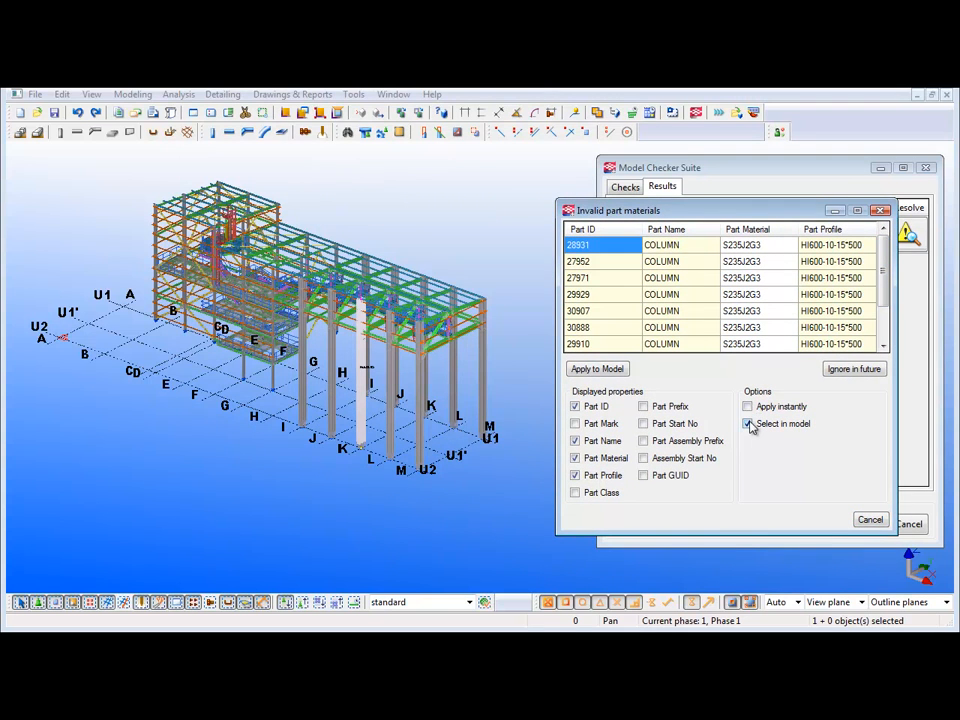
pyautogui.click(745, 244)
pyautogui.click(747, 423)
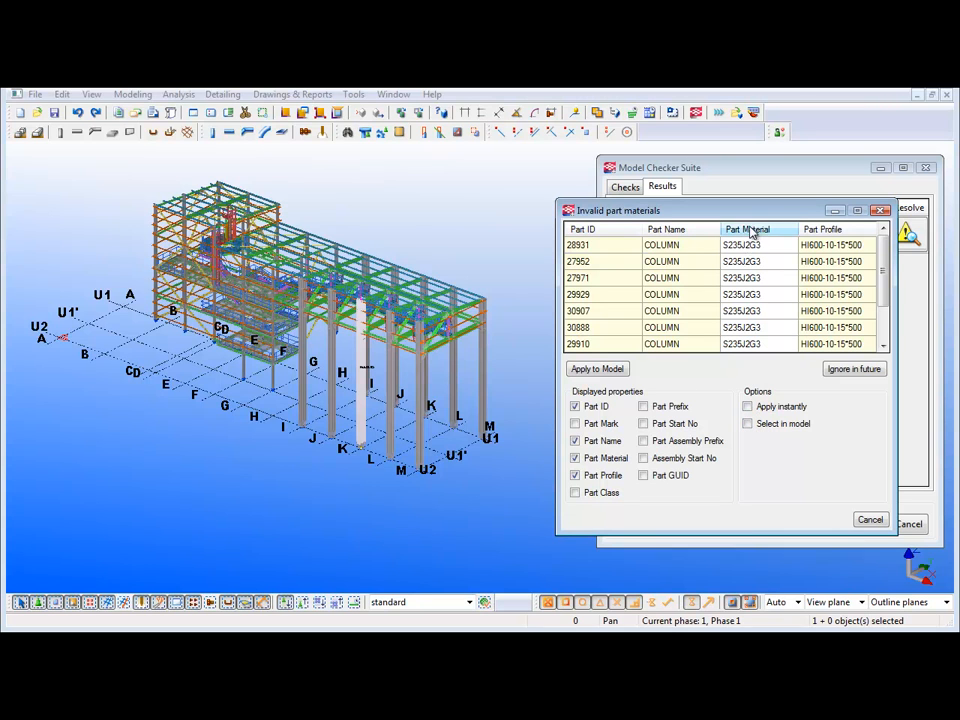
# - Set the part material of every column in the invalid part materials list to A36
pyautogui.moveTo(763, 244); pyautogui.dragTo(727, 246)
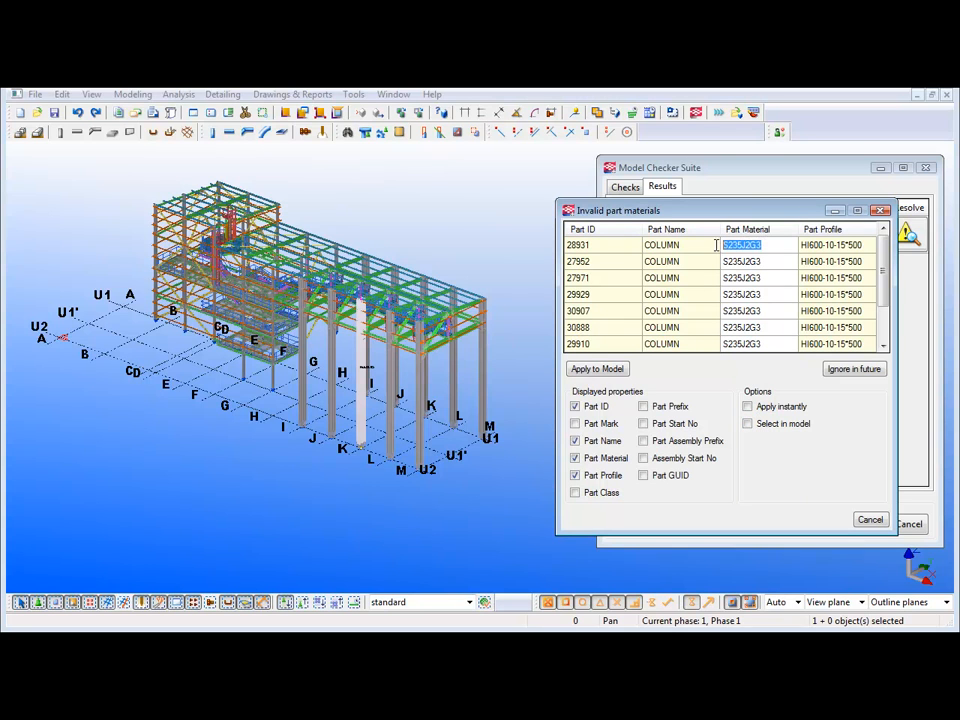
pyautogui.write('A')
pyautogui.moveTo(745, 248); pyautogui.dragTo(698, 246)
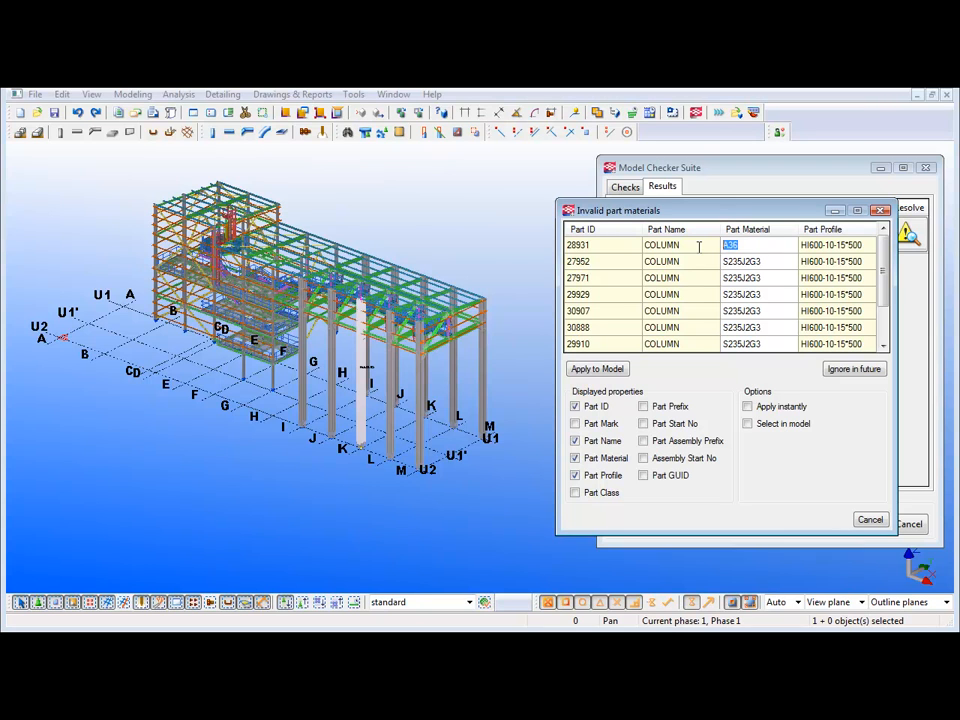
pyautogui.click(750, 265)
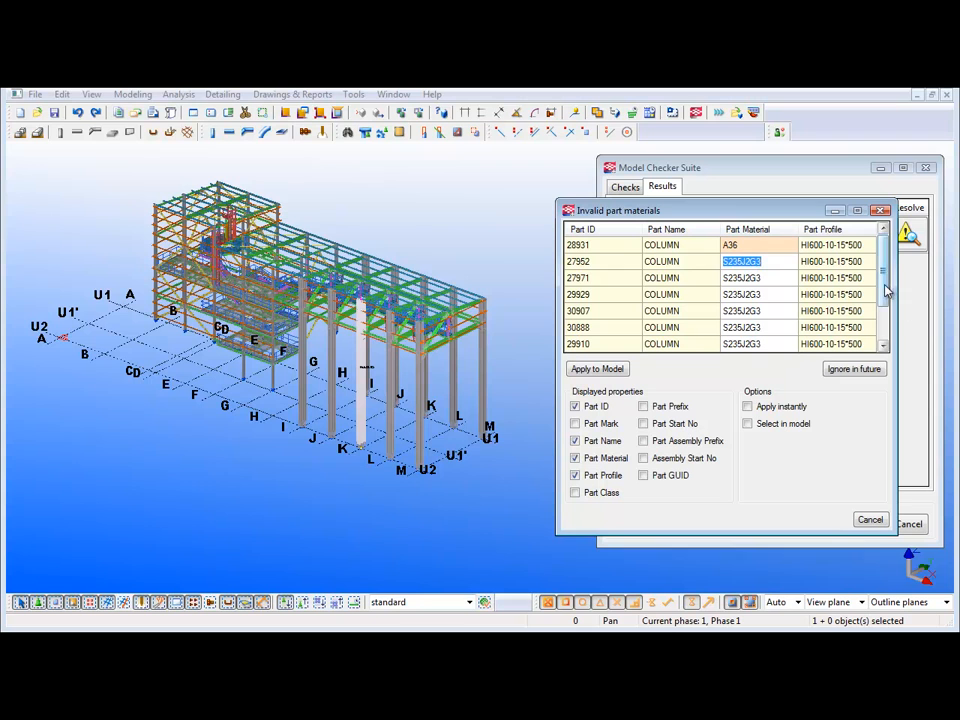
pyautogui.scroll(-1, 880, 330)
pyautogui.keyDown('shift'); pyautogui.click(774, 344); pyautogui.keyUp('shift')
pyautogui.write('A36')
pyautogui.click(775, 327)
pyautogui.write('A36')
pyautogui.click(775, 311)
pyautogui.write('A36')
pyautogui.click(772, 295)
pyautogui.write('A36')
pyautogui.click(771, 280)
pyautogui.write('A36')
pyautogui.click(768, 261)
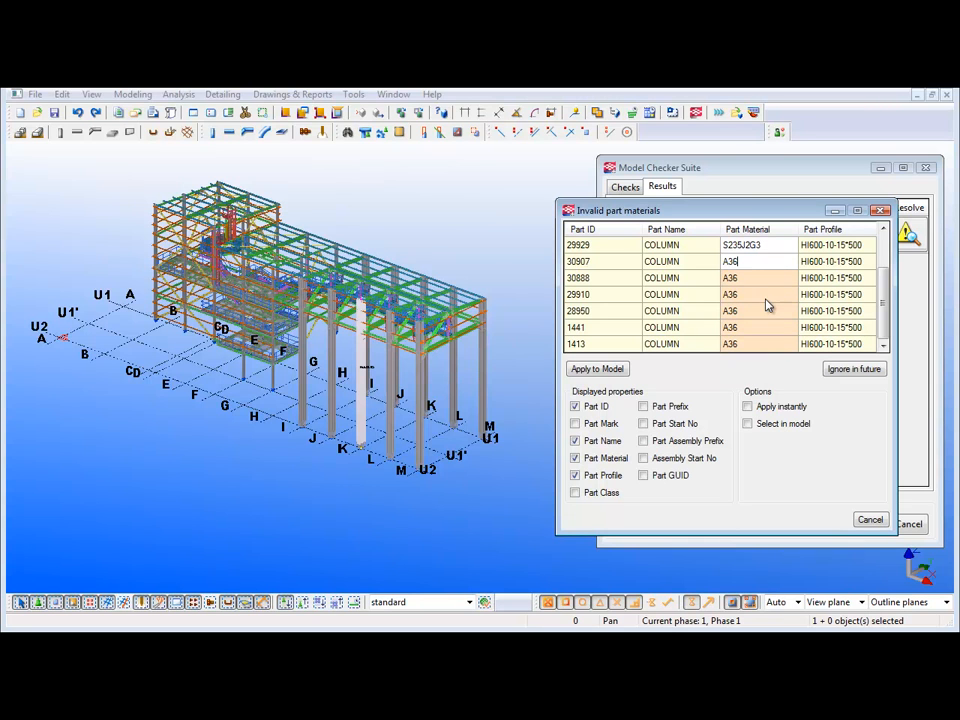
pyautogui.click(770, 246)
pyautogui.write('A36')
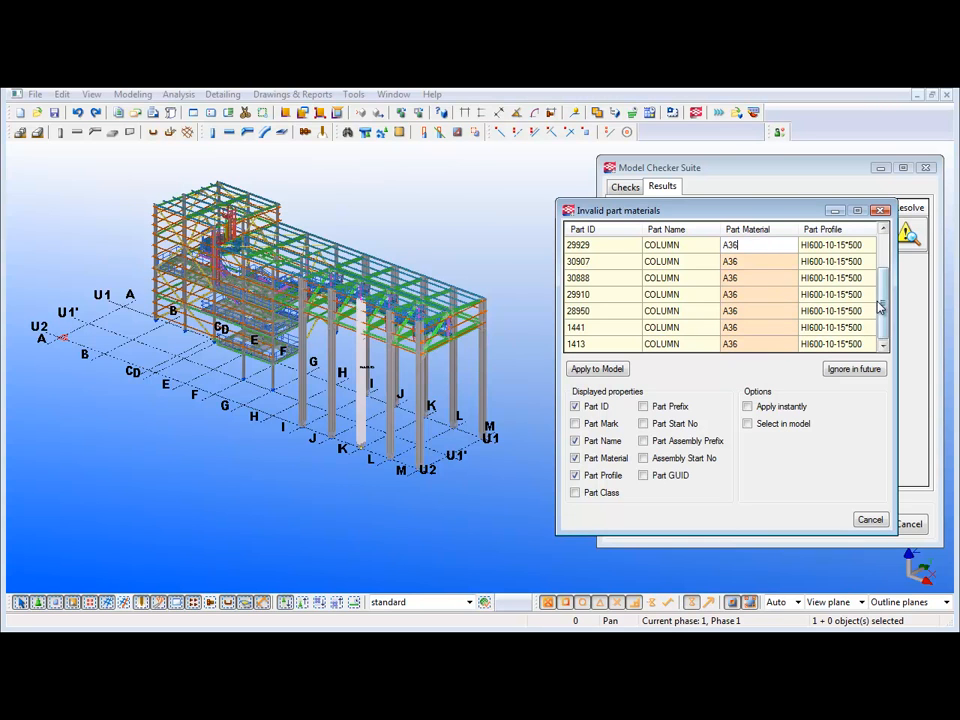
pyautogui.scroll(1, 880, 308)
pyautogui.click(767, 276)
pyautogui.write('A36')
pyautogui.click(769, 262)
pyautogui.write('A36')
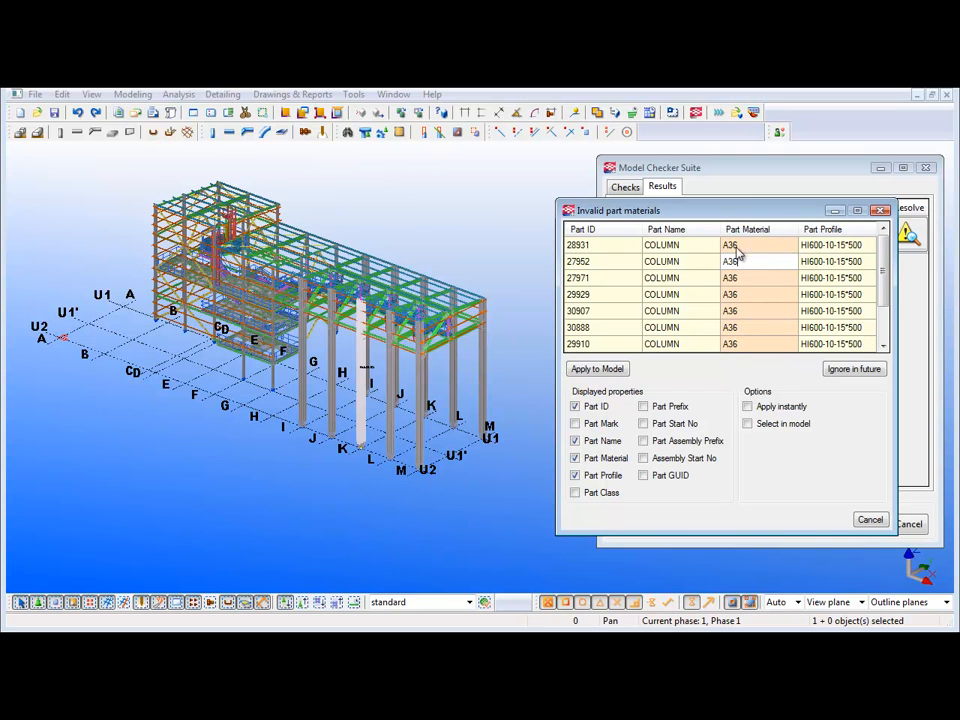
# - Check the material in the properties of the corner column at grid M/U1, leaving them unchanged
pyautogui.click(485, 358)
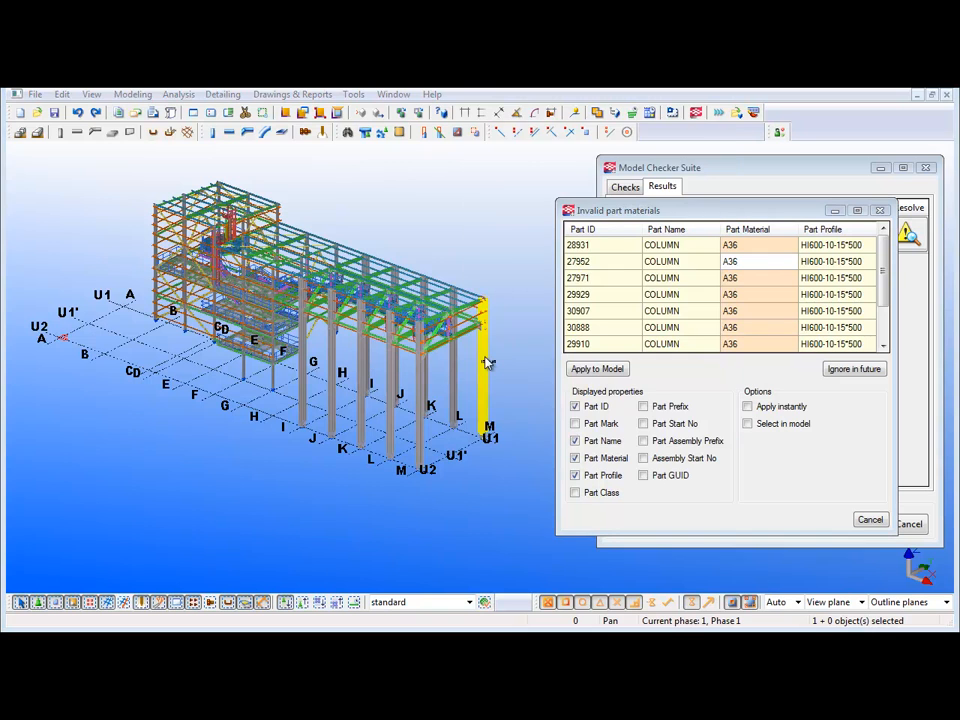
pyautogui.doubleClick(485, 362)
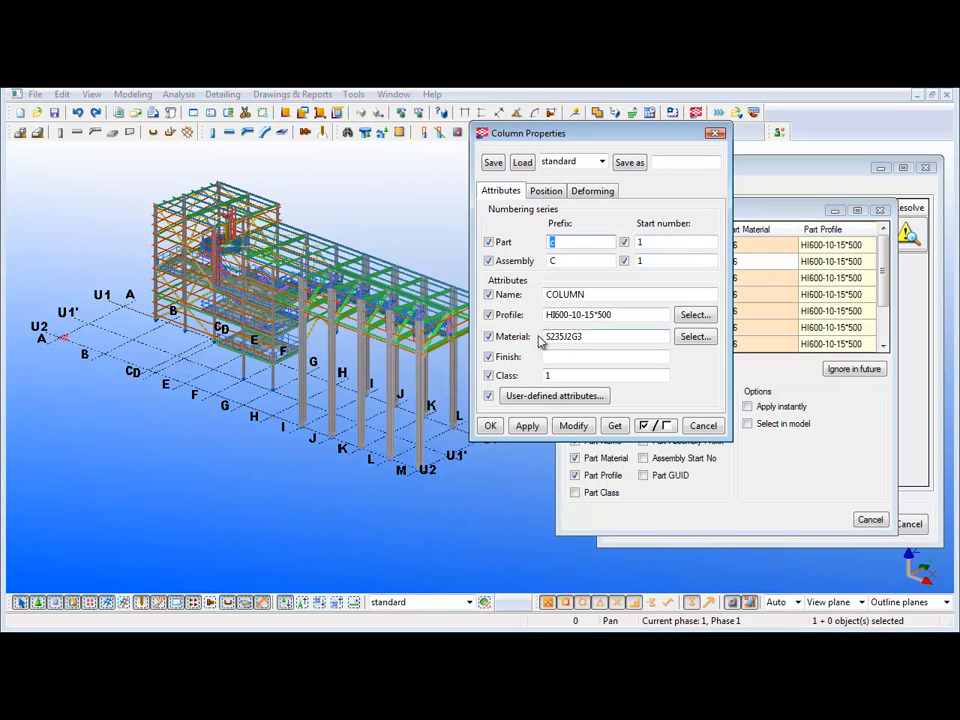
pyautogui.click(715, 133)
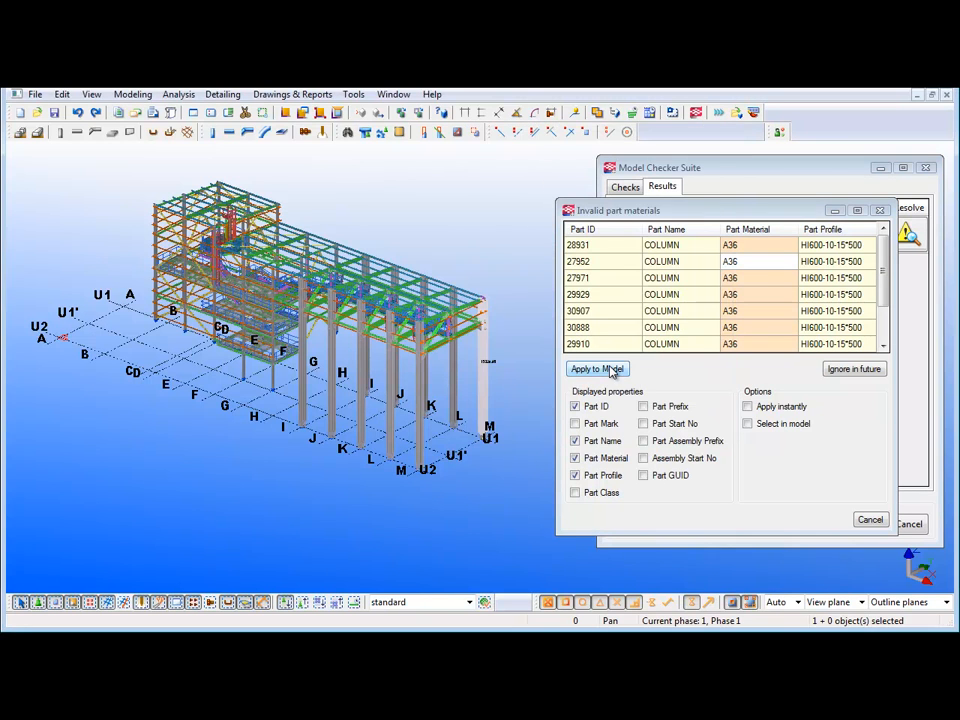
# - Apply the edited materials to the model and check the material in the properties of the columns at grids M/U1 and K/U2
pyautogui.click(597, 369)
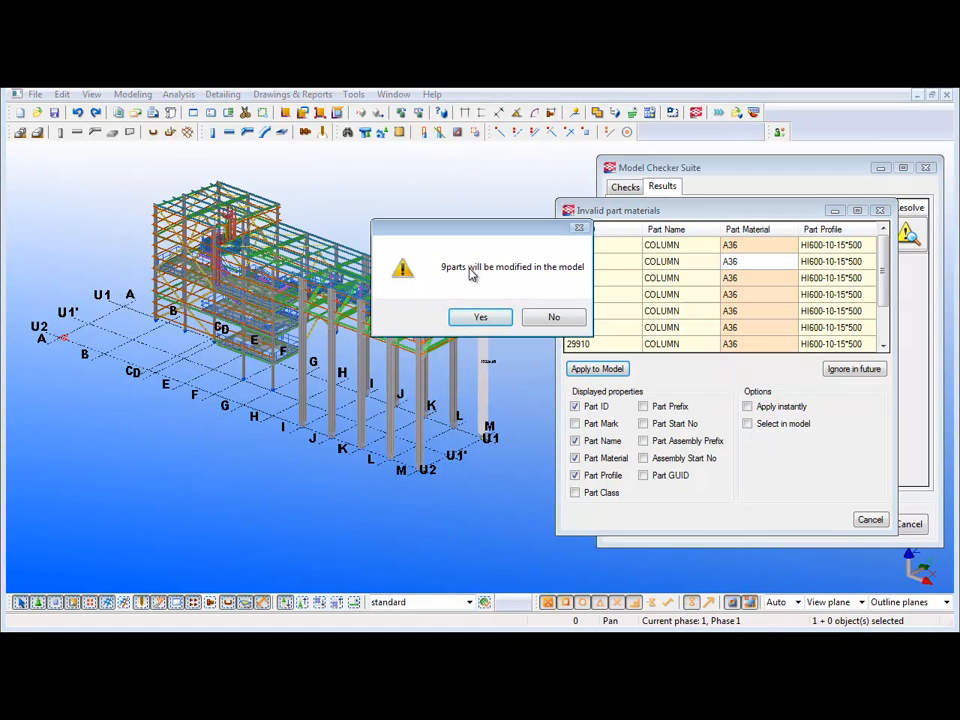
pyautogui.click(480, 317)
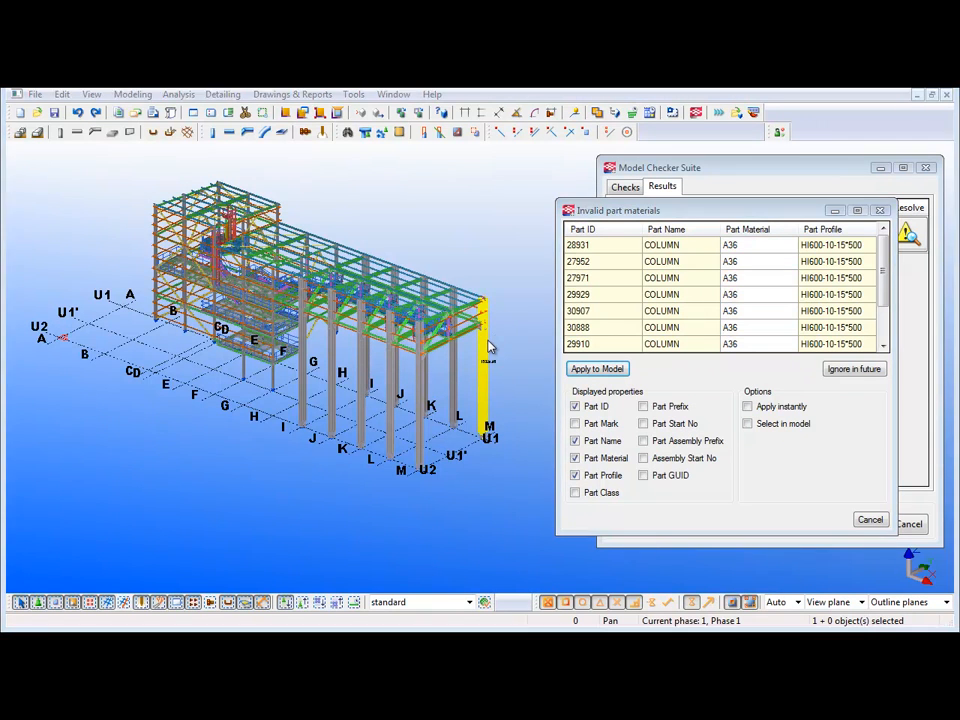
pyautogui.doubleClick(489, 345)
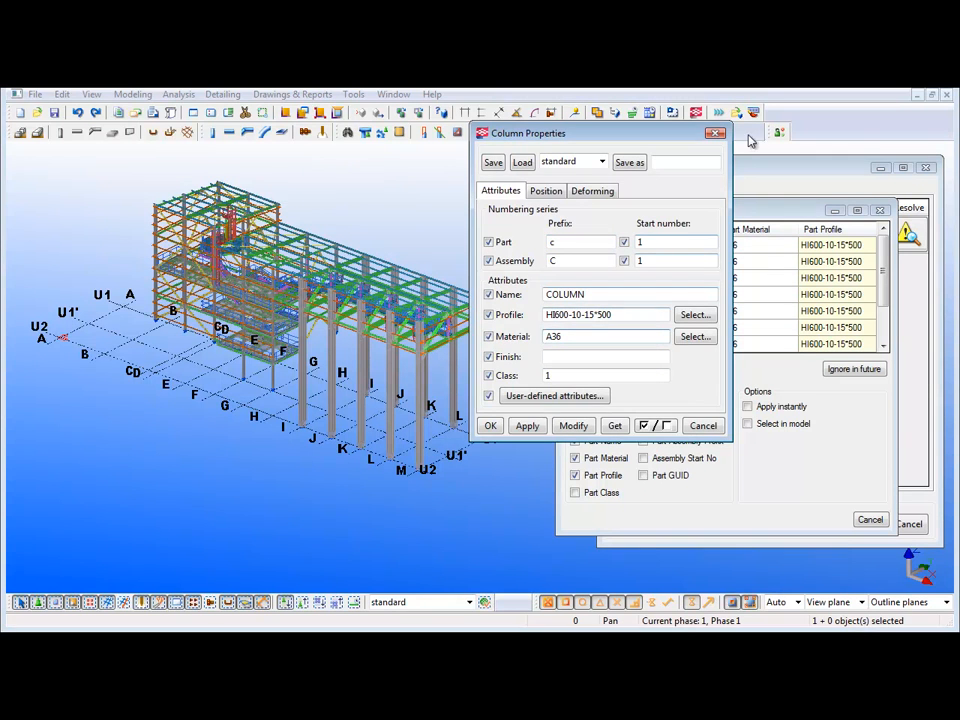
pyautogui.click(715, 133)
pyautogui.doubleClick(366, 372)
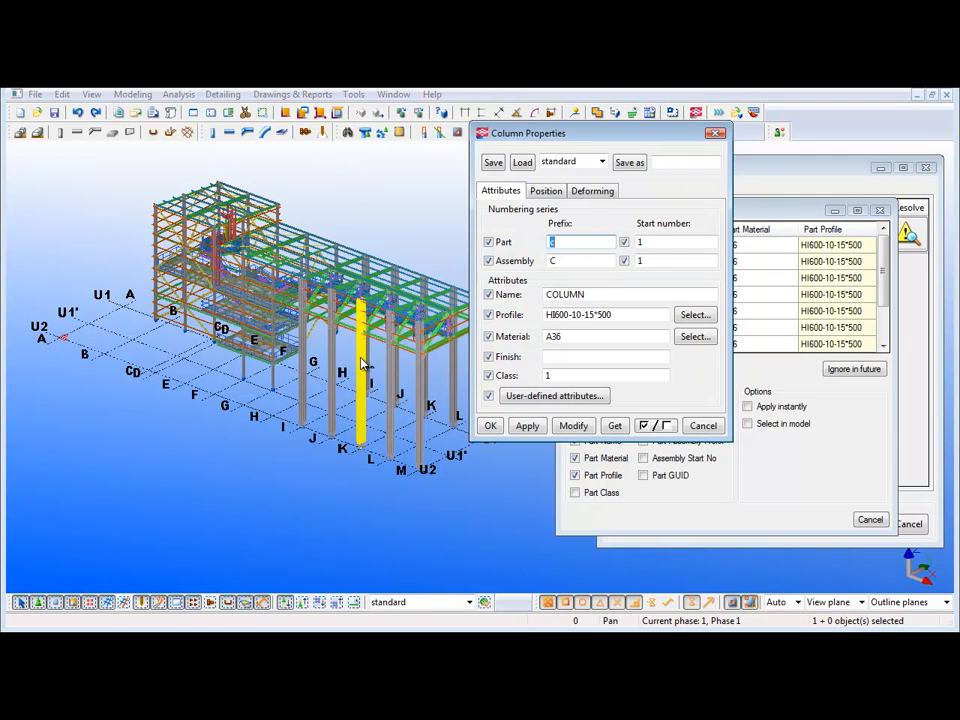
pyautogui.click(588, 337)
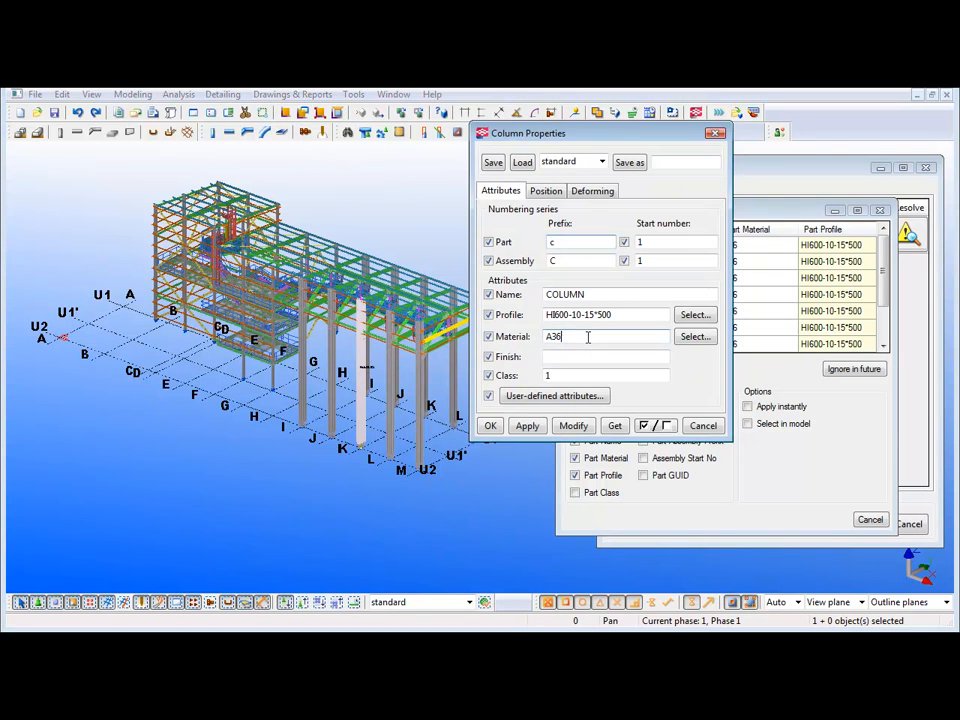
pyautogui.click(715, 133)
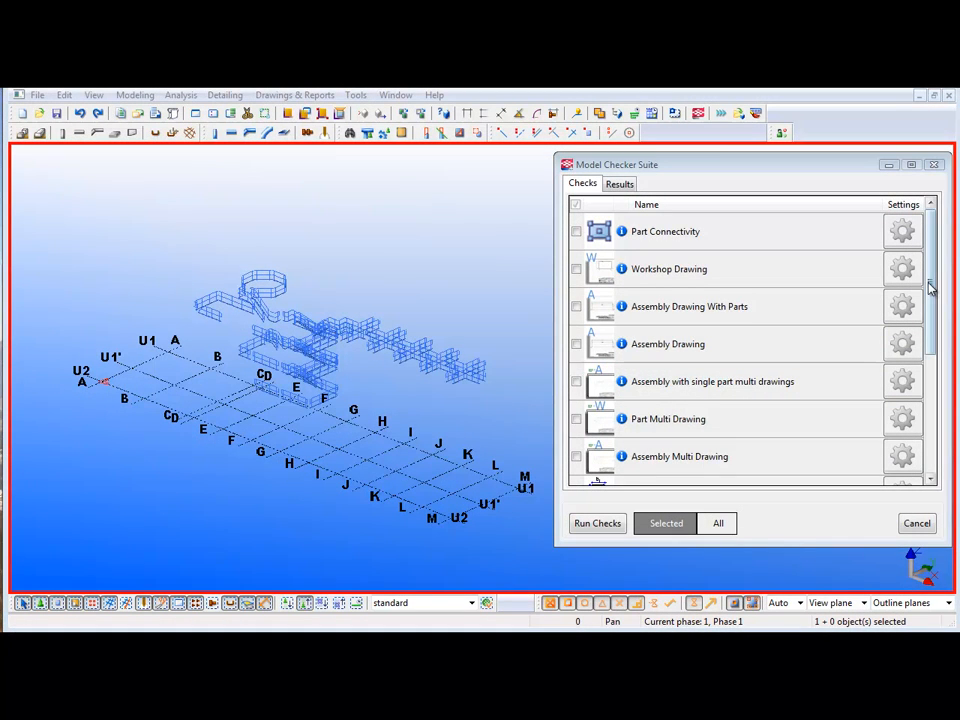
# - Enable the Project Name check and add HANDRAIL to its list of allowed names
pyautogui.moveTo(930, 288); pyautogui.dragTo(930, 403)
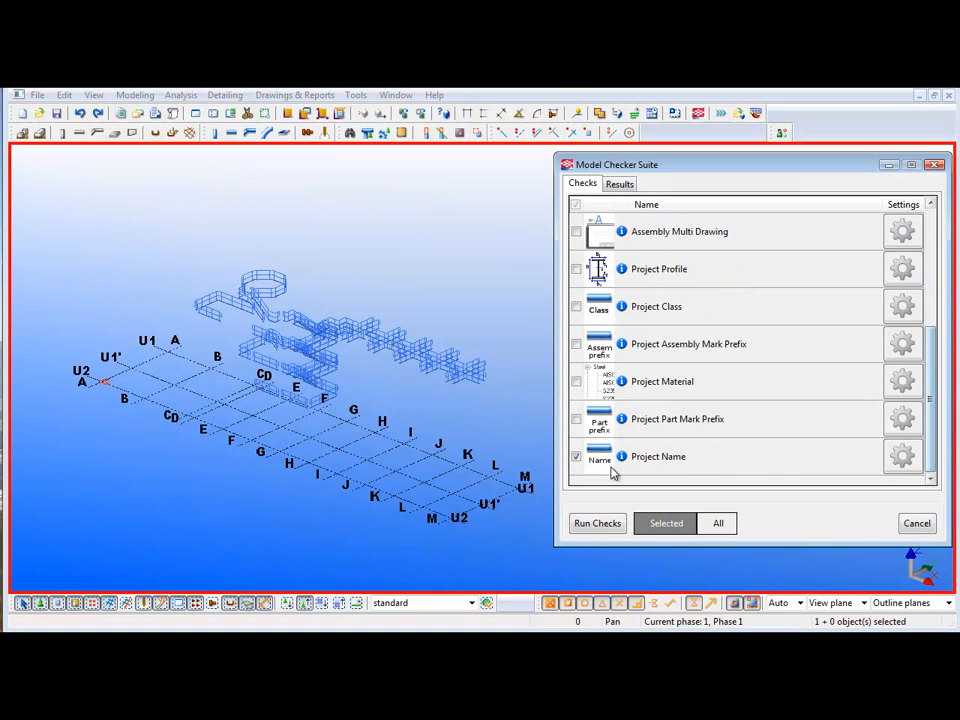
pyautogui.click(912, 456)
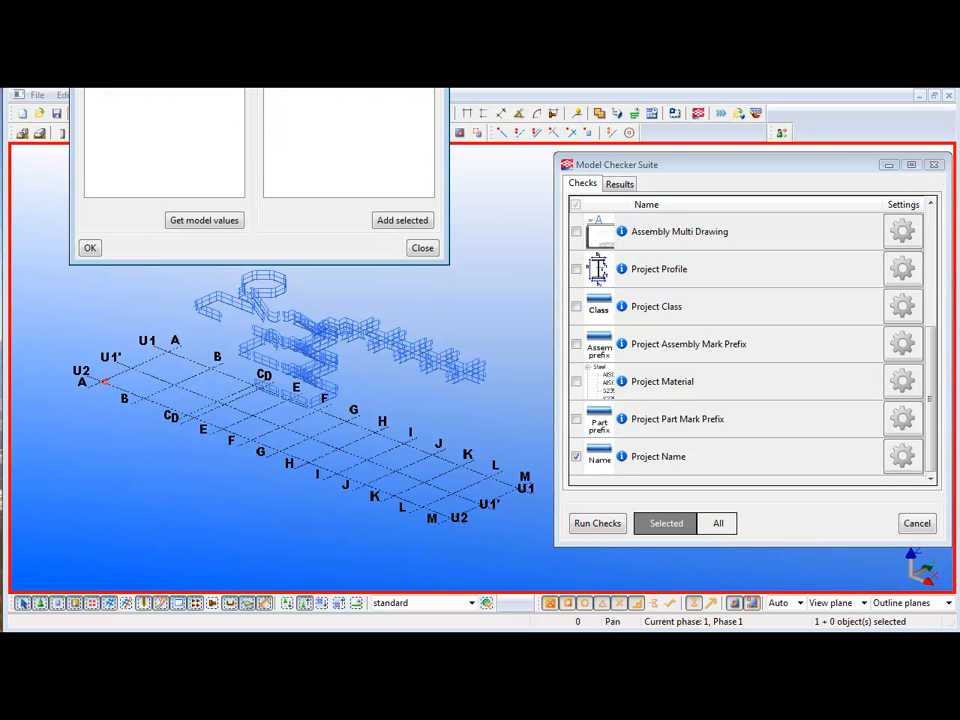
pyautogui.moveTo(225, 88); pyautogui.dragTo(530, 216)
pyautogui.click(460, 297)
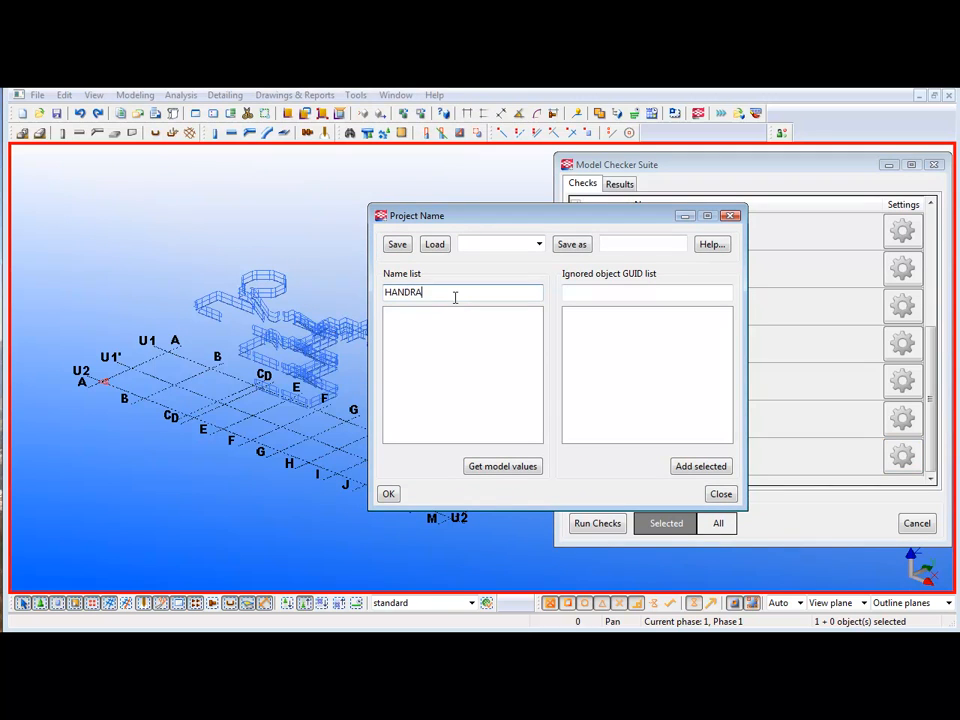
pyautogui.write('HANDRAIL')
pyautogui.press('Return')
pyautogui.click(388, 494)
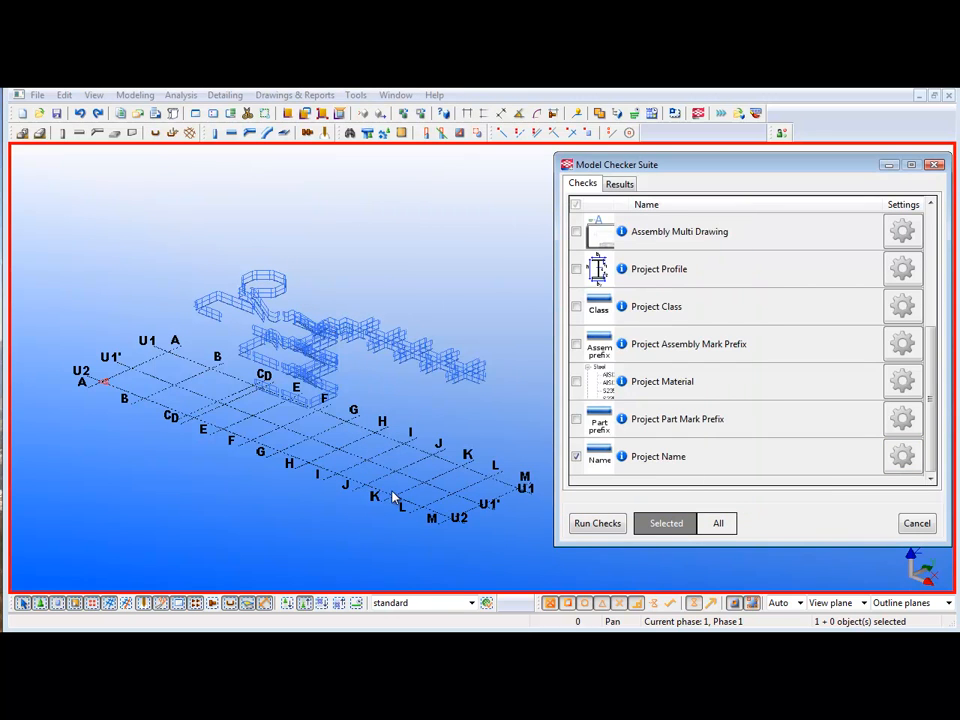
# - Run the Project Name check on all the handrail parts and open the list of invalid part names
pyautogui.moveTo(161, 256); pyautogui.dragTo(516, 422)
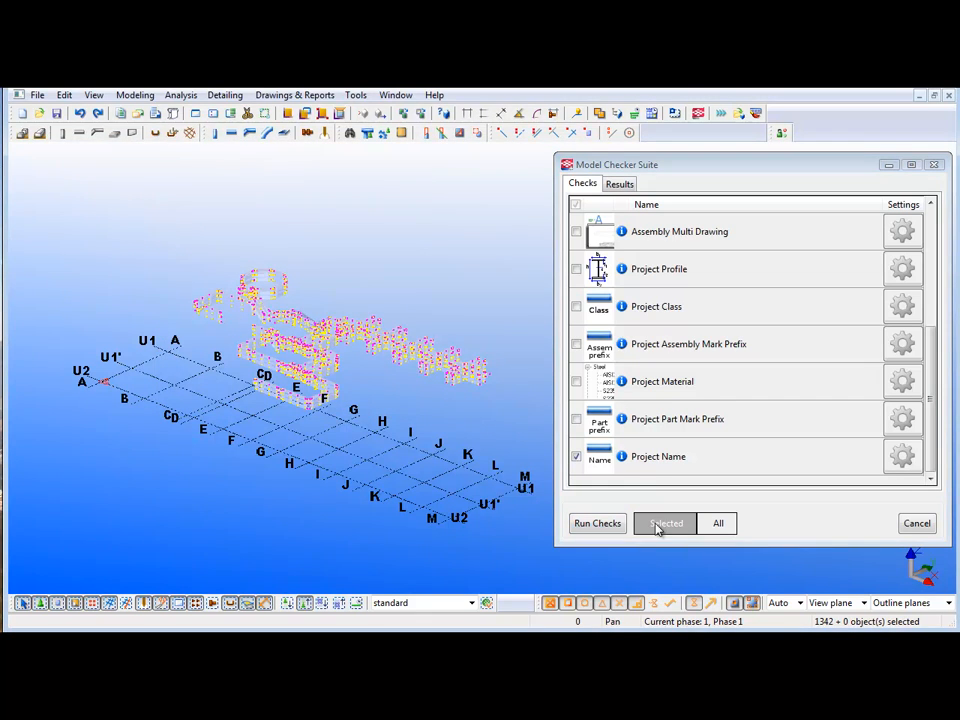
pyautogui.click(606, 526)
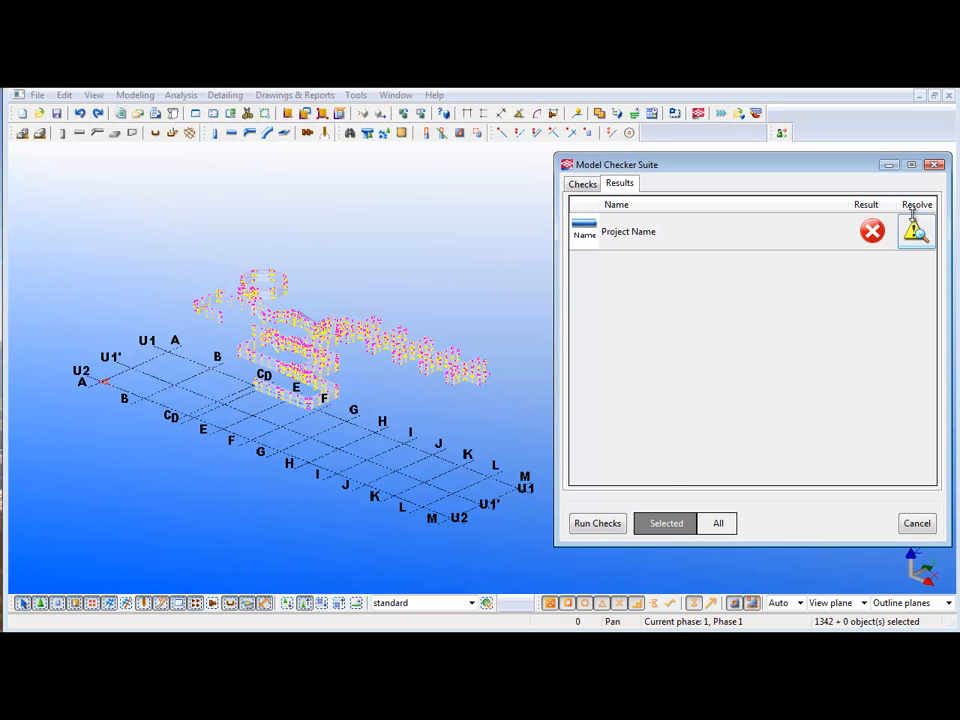
pyautogui.click(916, 231)
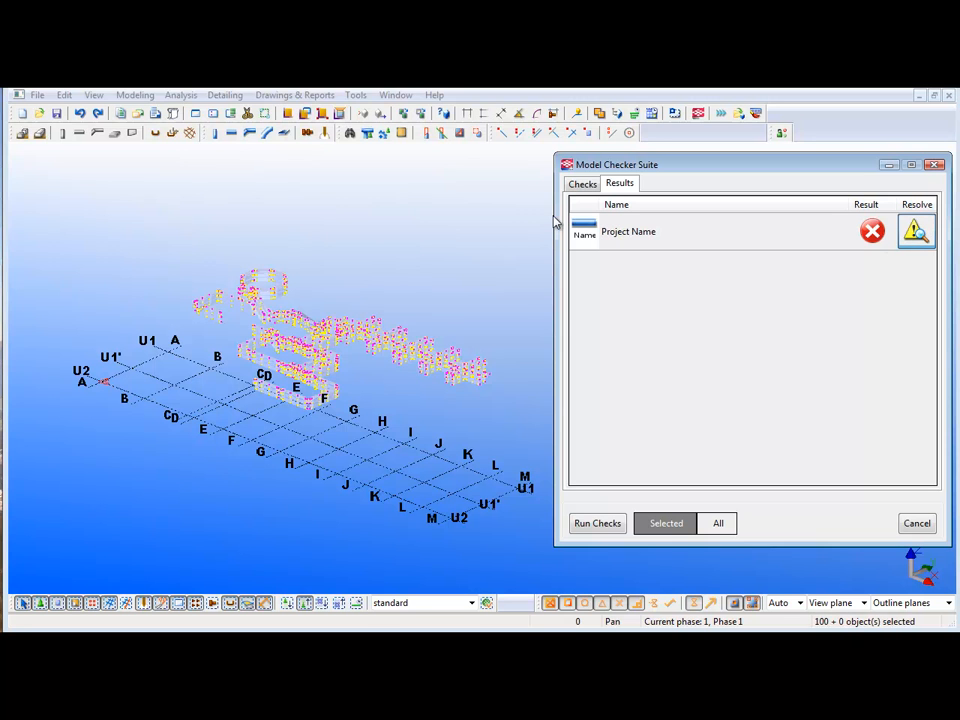
pyautogui.moveTo(265, 0); pyautogui.dragTo(666, 223)
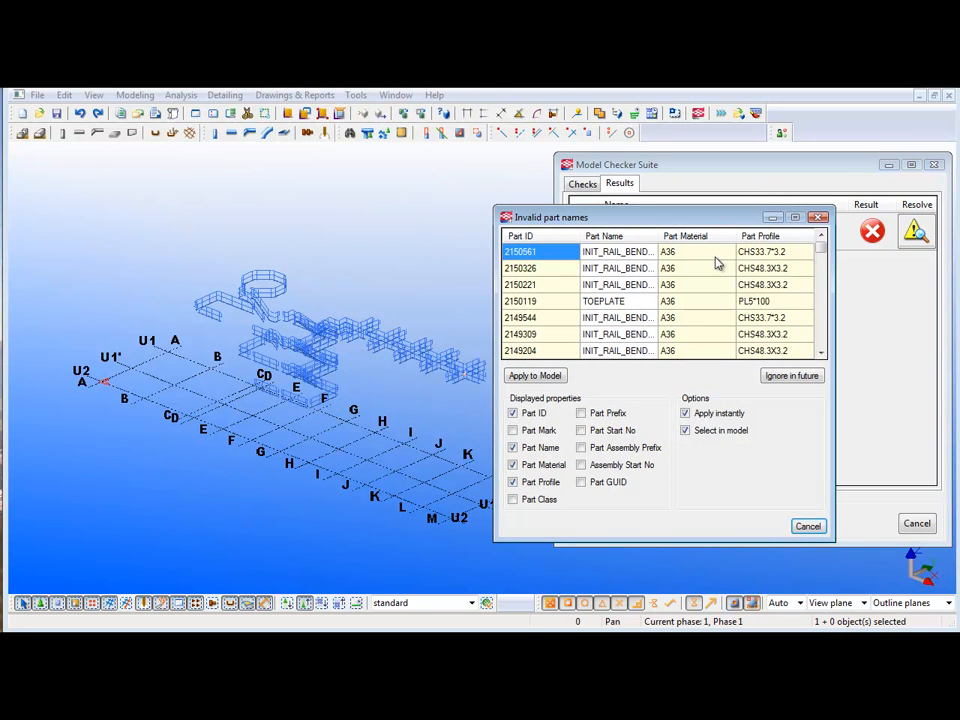
# - Widen the part name column in the invalid names list and rename the first part as HANDRAIL
pyautogui.moveTo(656, 237); pyautogui.dragTo(718, 243)
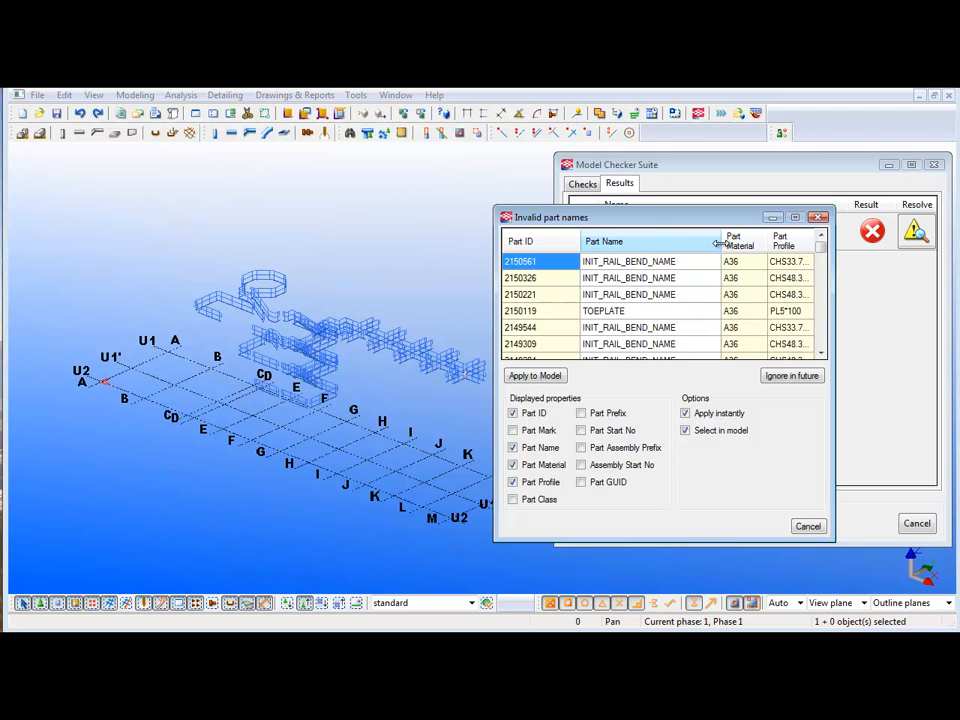
pyautogui.doubleClick(683, 264)
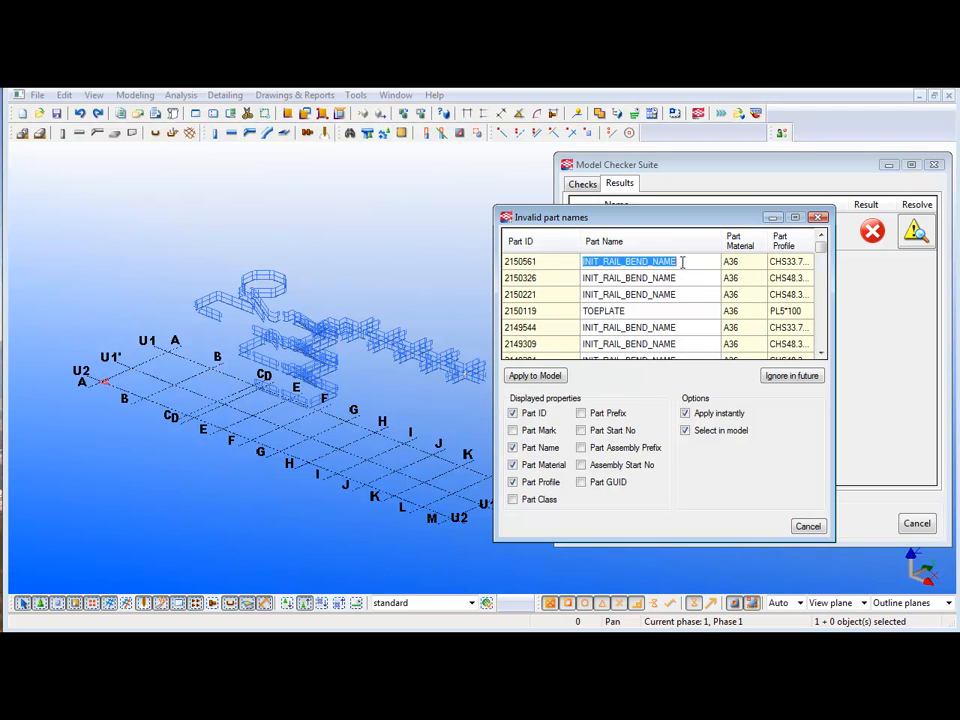
pyautogui.write('HAN')
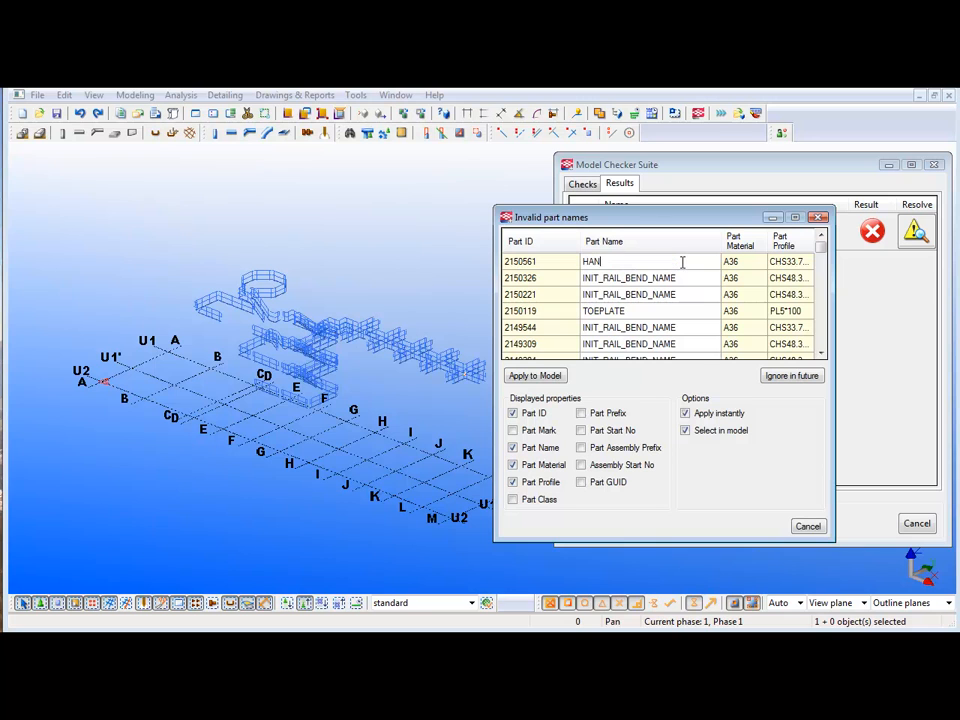
pyautogui.write('DRAIL')
pyautogui.hotkey('shift', 'Left')
pyautogui.hotkey('shift', 'Left')
pyautogui.hotkey('shift', 'Left')
pyautogui.hotkey('shift', 'Home')
pyautogui.hotkey('ctrl', 'c')
pyautogui.press('Return')
# - Reuse the name HANDRAIL for the second and third parts in the invalid part names list
pyautogui.doubleClick(684, 279)
pyautogui.hotkey('ctrl', 'v')
pyautogui.doubleClick(664, 295)
pyautogui.hotkey('ctrl', 'v')
pyautogui.doubleClick(588, 280)
pyautogui.hotkey('ctrl', 'v')
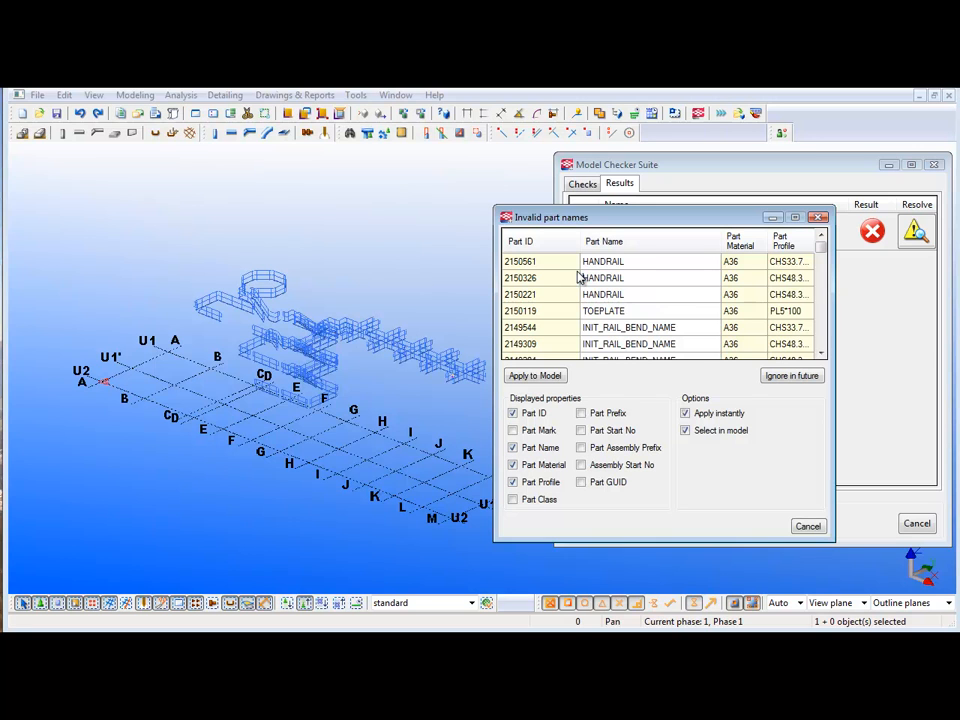
# - Rename the fourth to sixth parts in the invalid names list as HANDRAIL and close the list and the Model Checker Suite
pyautogui.doubleClick(606, 311)
pyautogui.hotkey('ctrl', 'v')
pyautogui.doubleClick(634, 328)
pyautogui.hotkey('ctrl', 'v')
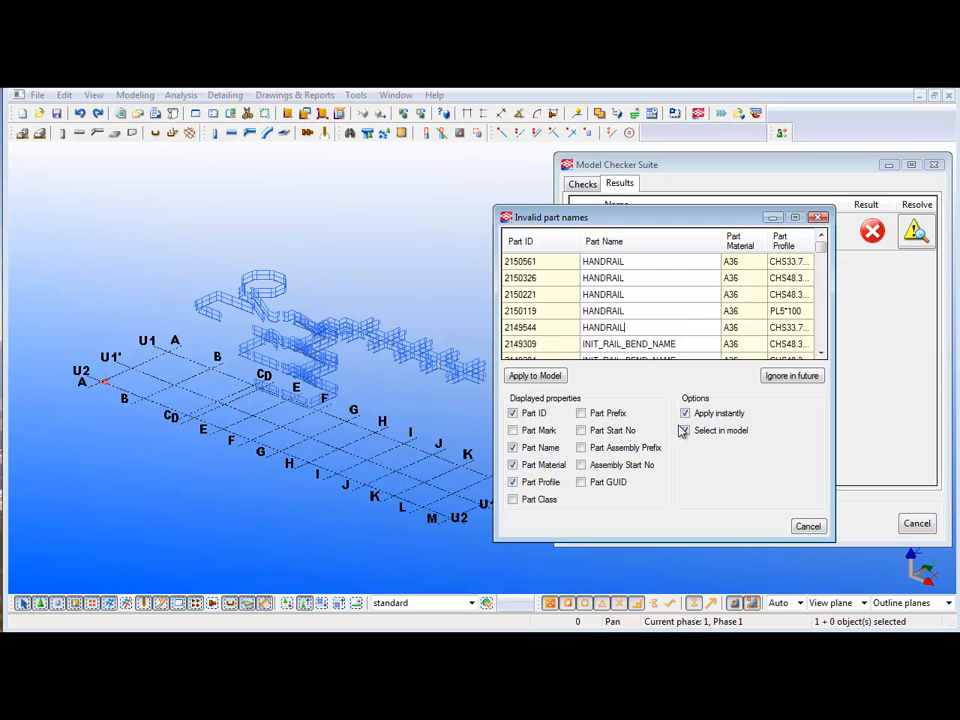
pyautogui.doubleClick(675, 344)
pyautogui.hotkey('ctrl', 'v')
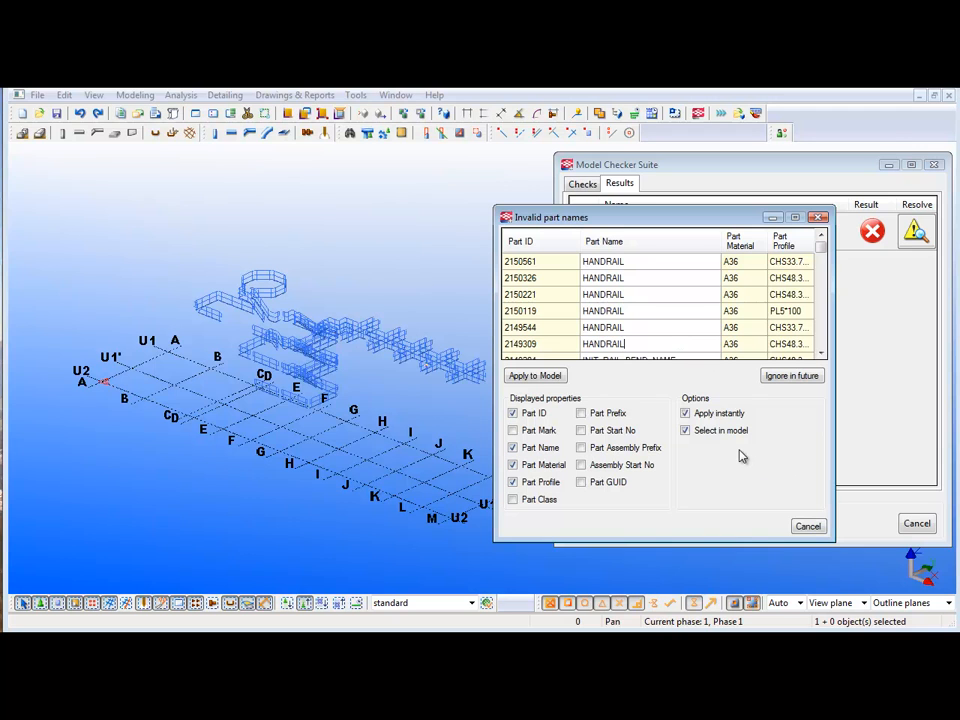
pyautogui.click(806, 526)
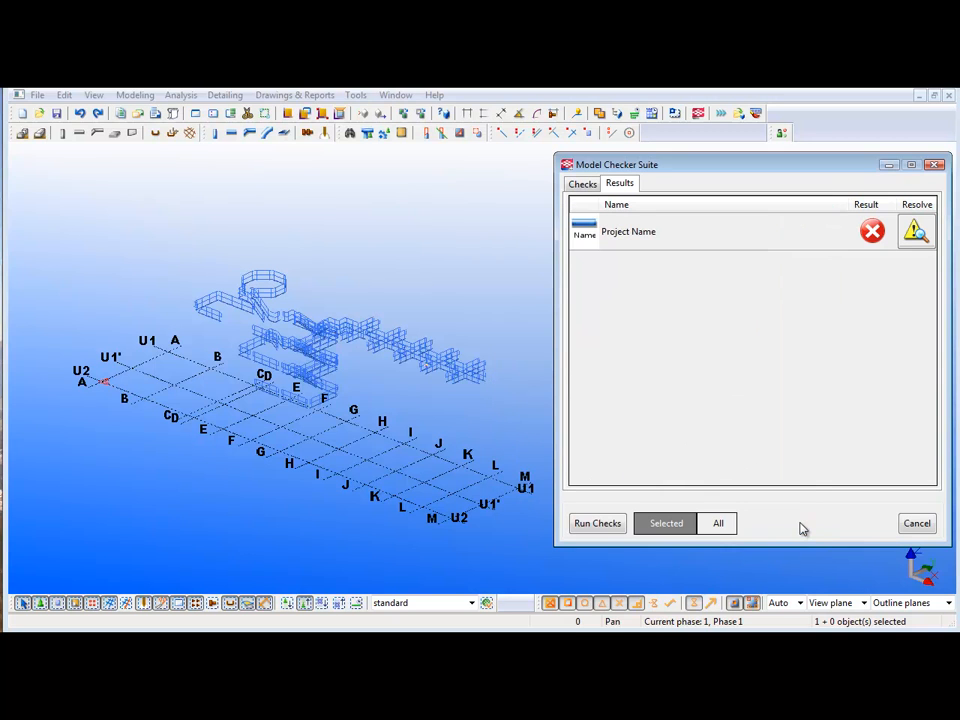
pyautogui.click(918, 525)
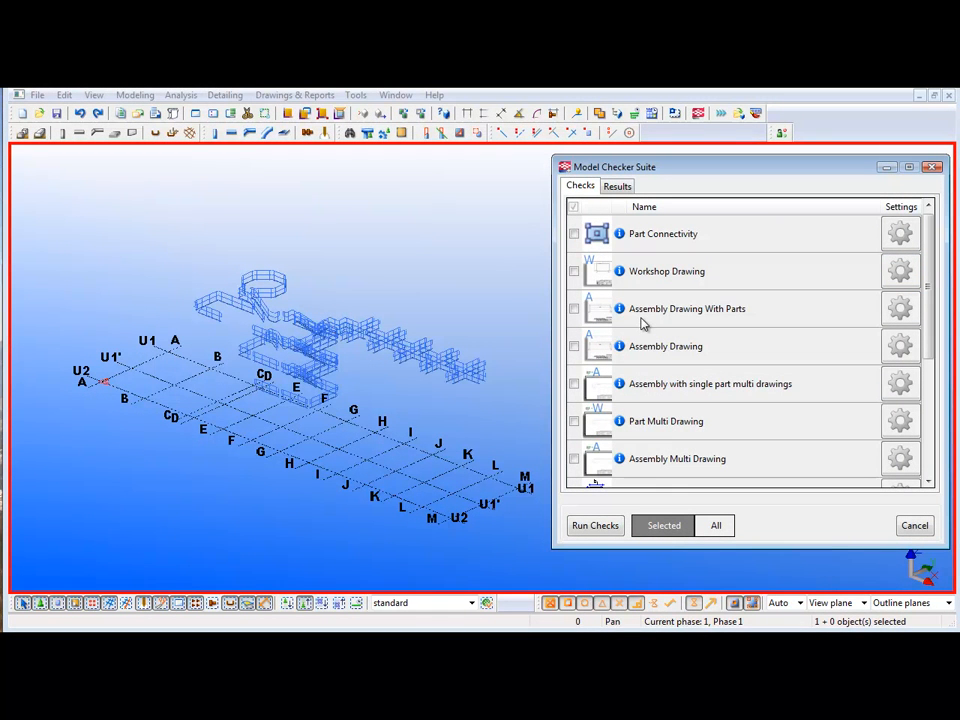
# - Enable the Project Assembly Mark Prefix check and add HR to its assembly mark prefix list
pyautogui.moveTo(936, 343); pyautogui.dragTo(934, 458)
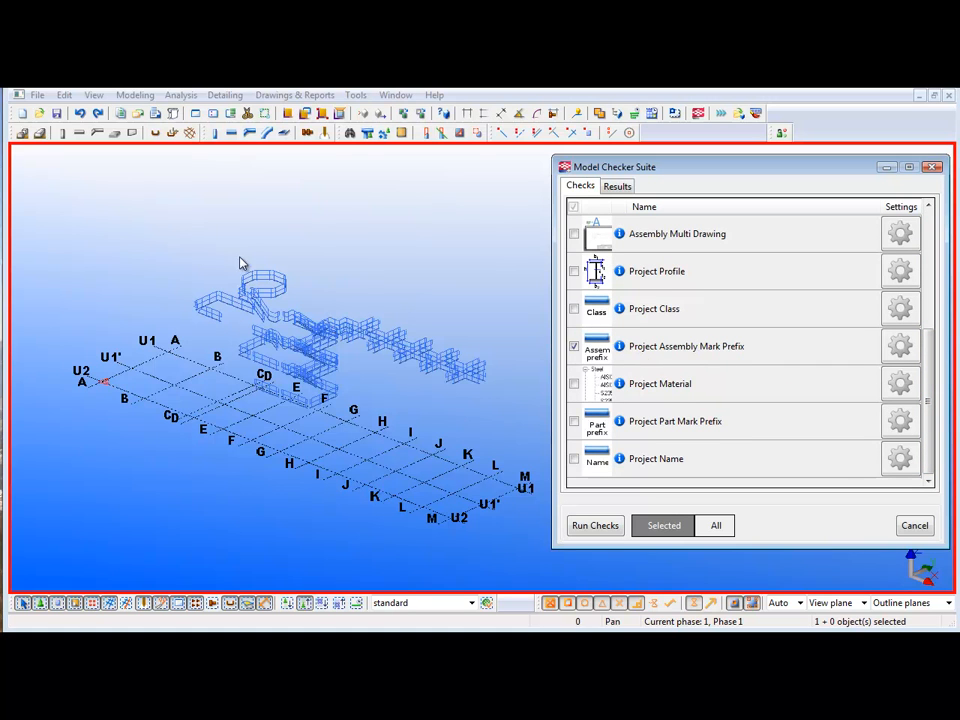
pyautogui.click(900, 345)
pyautogui.click(199, 151)
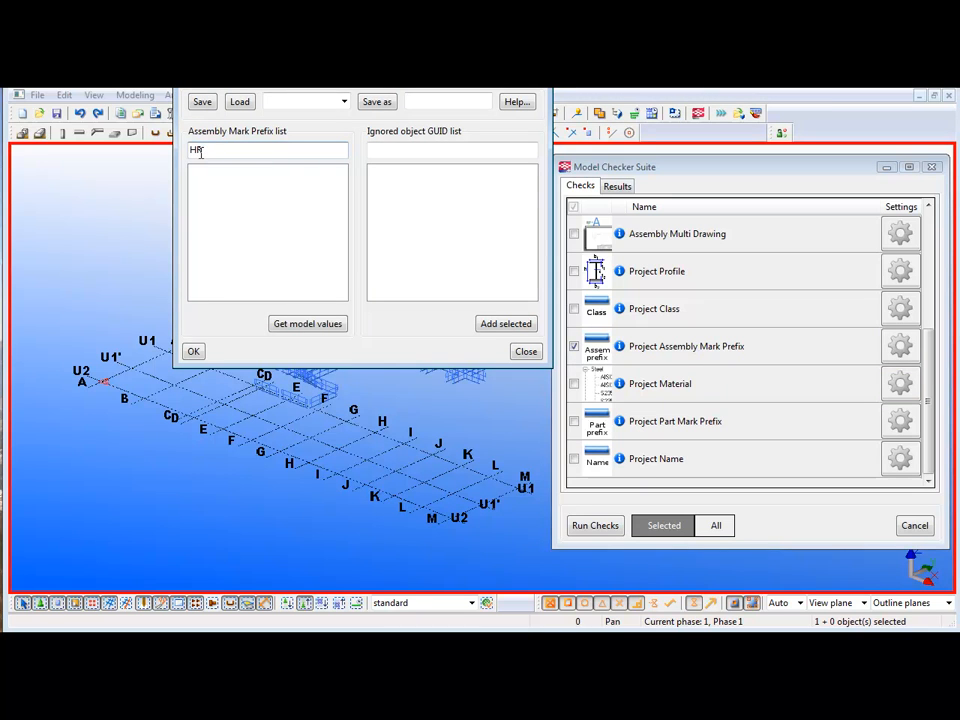
pyautogui.write('HR')
pyautogui.press('Return')
pyautogui.click(191, 350)
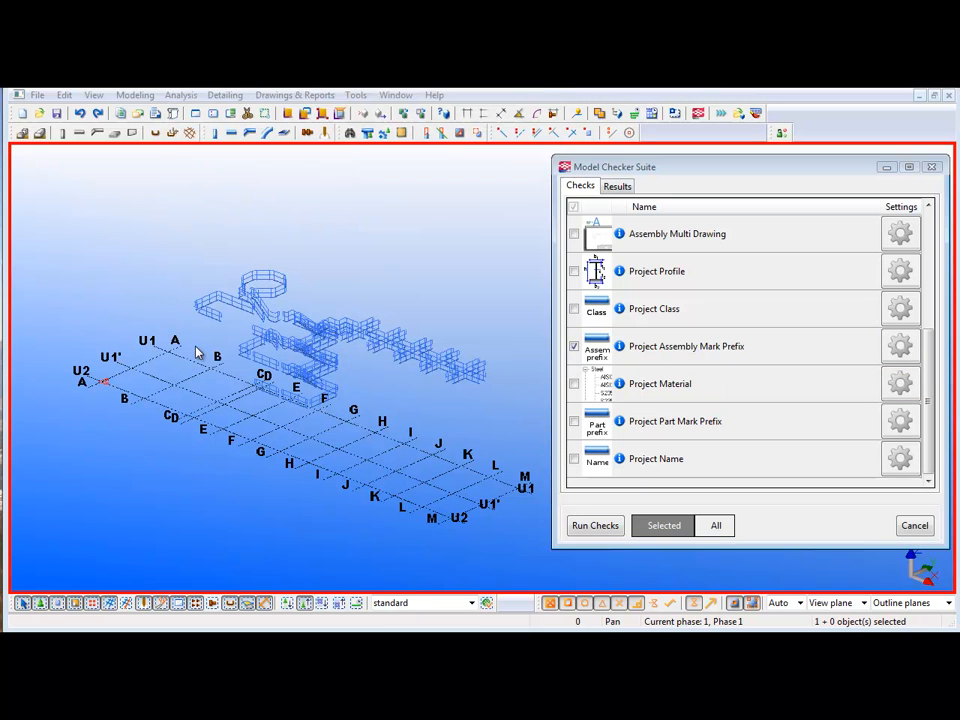
# - Run the Project Assembly Mark Prefix check on all the handrail parts
pyautogui.moveTo(165, 249); pyautogui.dragTo(512, 510)
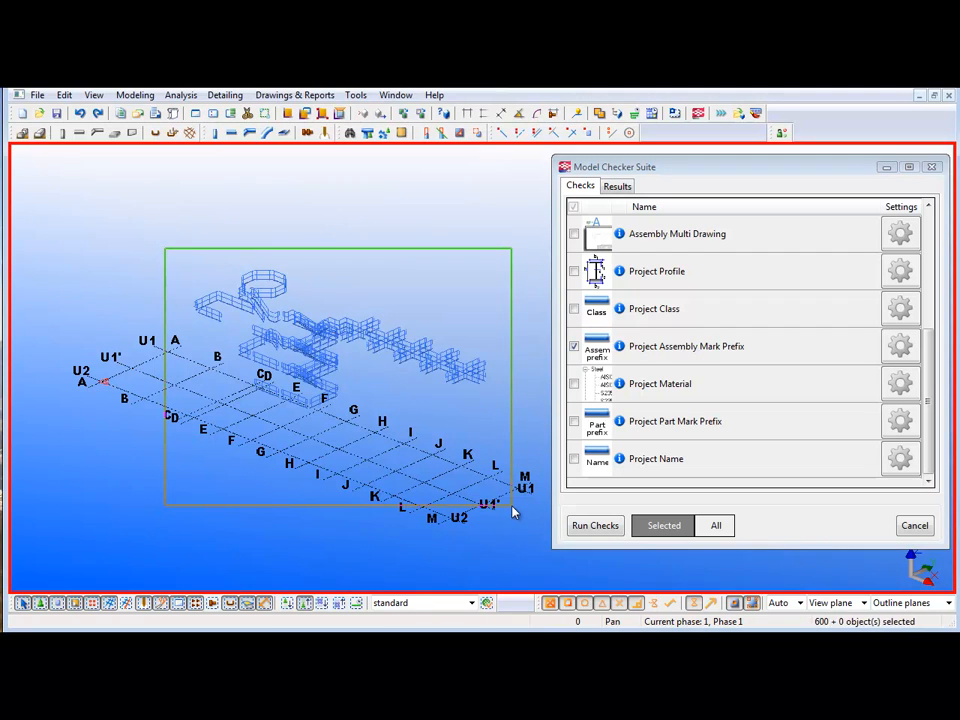
pyautogui.click(609, 531)
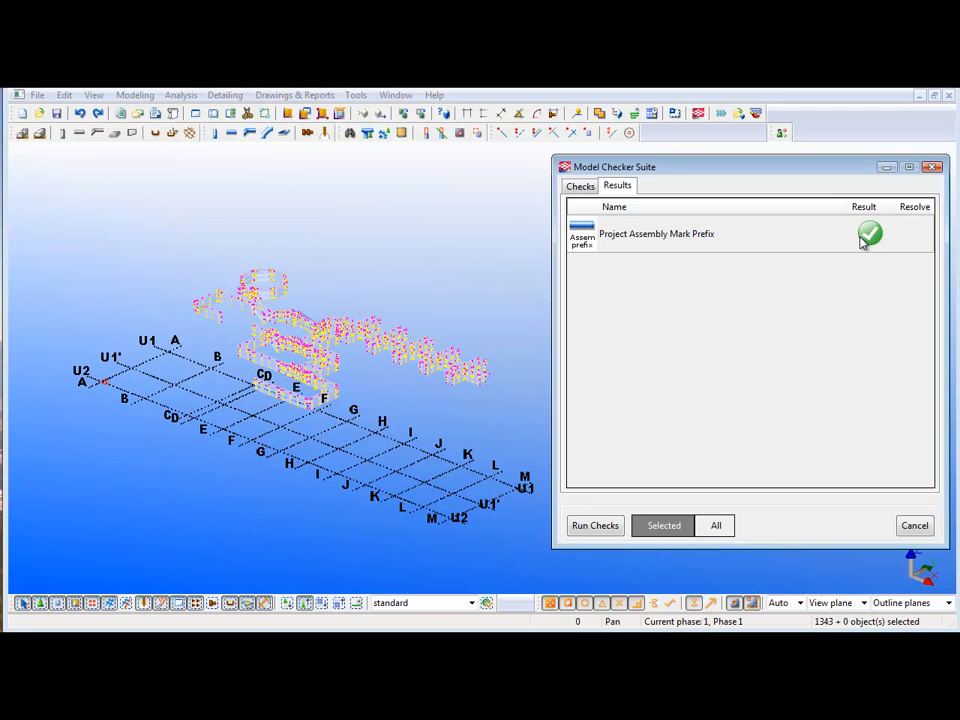
pyautogui.click(347, 272)
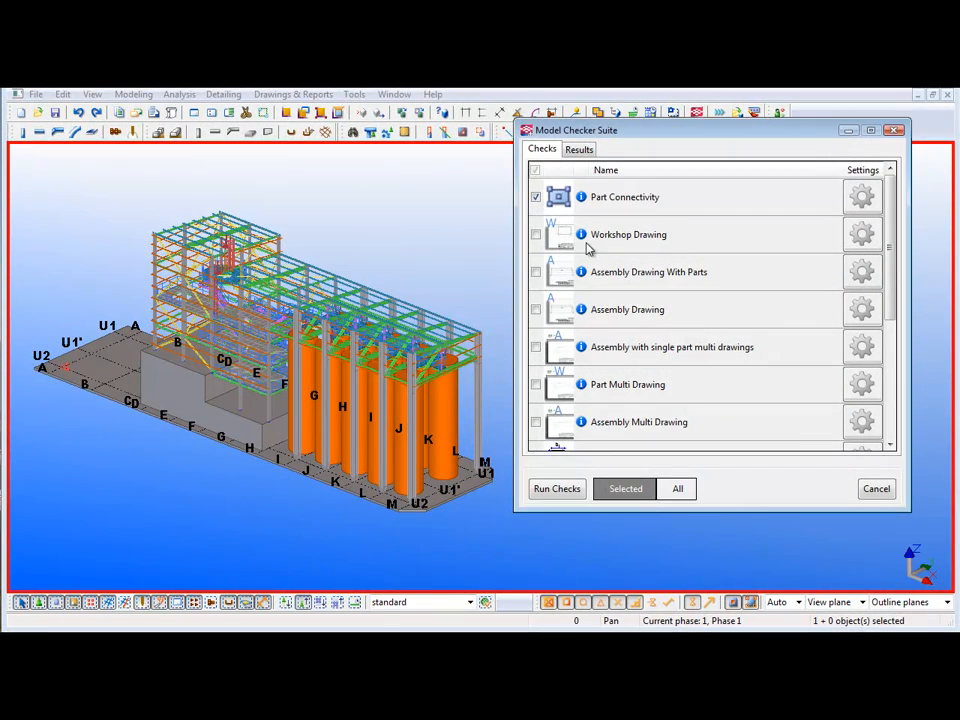
# - Enable the Assembly Drawing and Project Material checks in addition to Part Connectivity
pyautogui.click(536, 309)
pyautogui.scroll(-1, 681, 312)
pyautogui.scroll(-1, 681, 312)
pyautogui.click(536, 347)
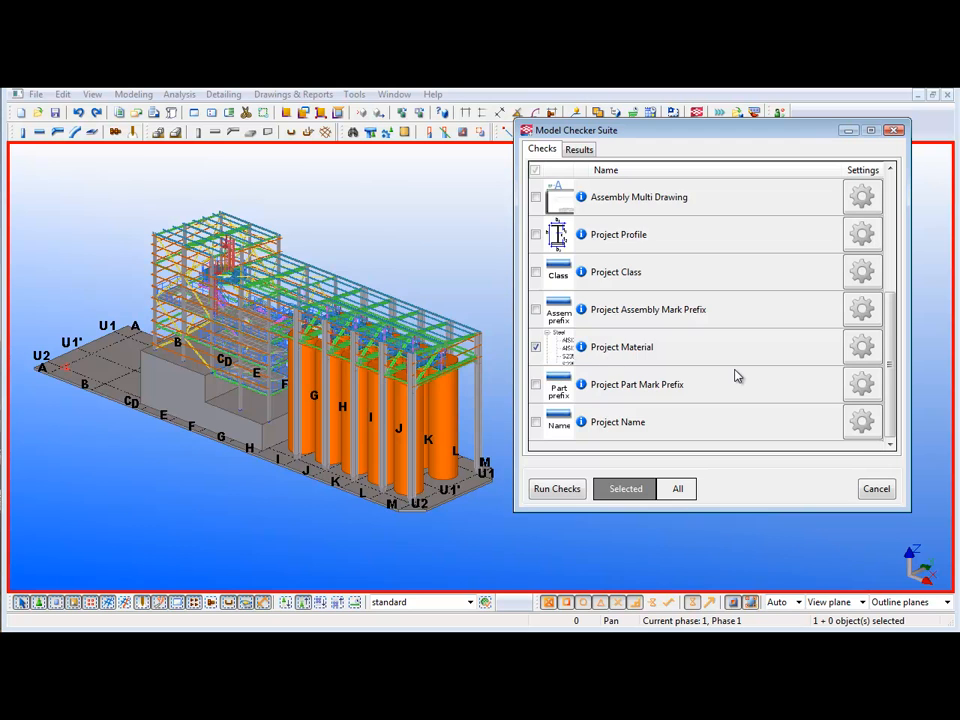
# - Sort the checks list so the enabled checks come first and run them on all objects in the model
pyautogui.scroll(2, 735, 375)
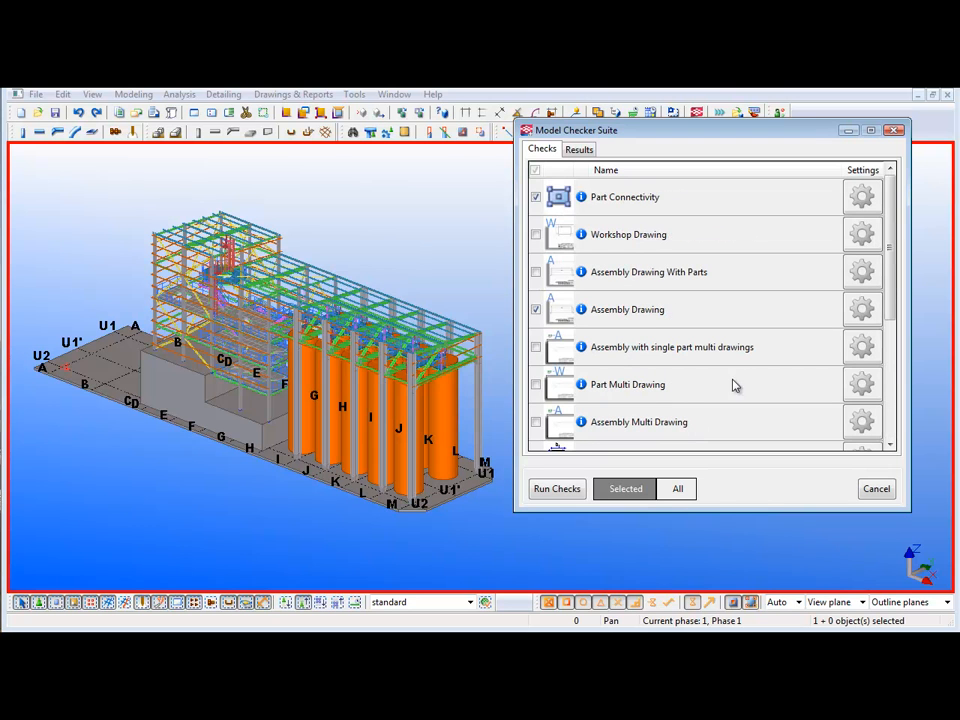
pyautogui.click(536, 171)
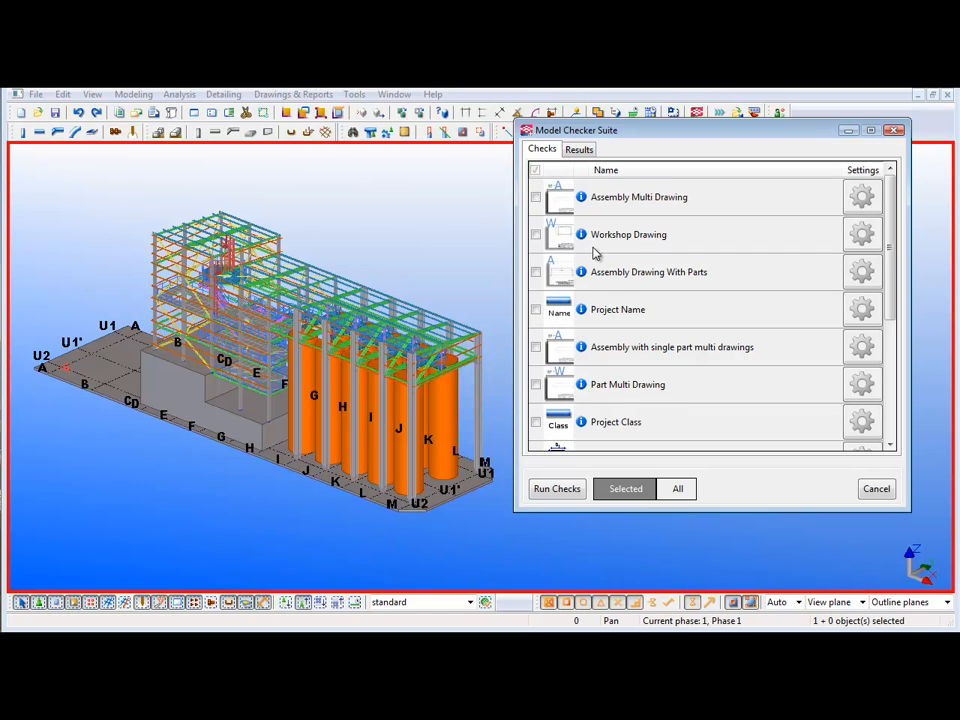
pyautogui.click(536, 171)
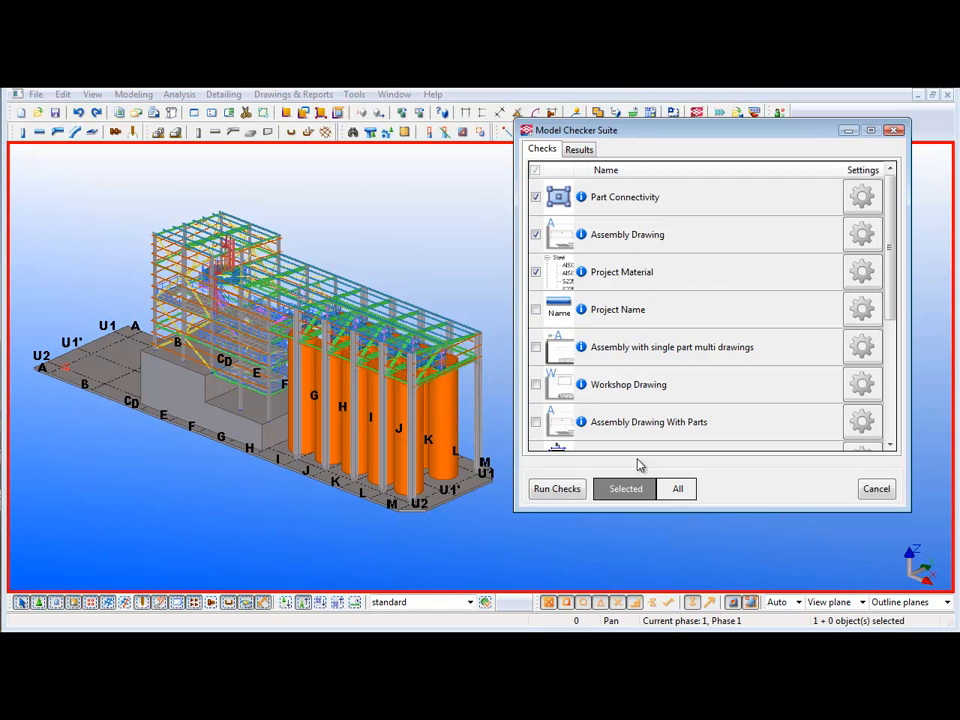
pyautogui.click(680, 489)
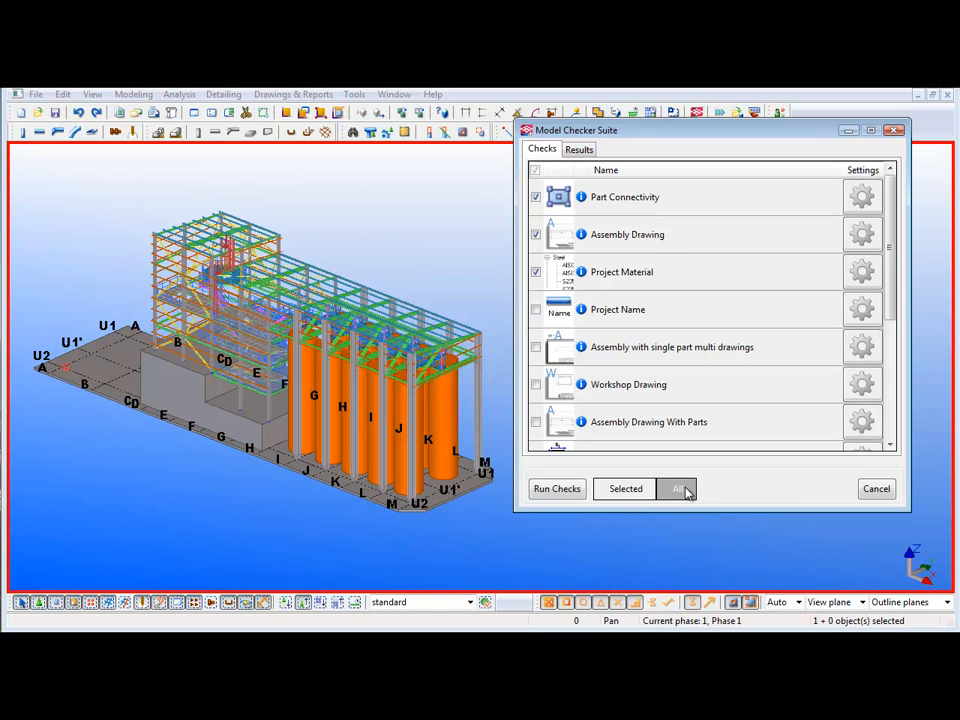
pyautogui.click(555, 489)
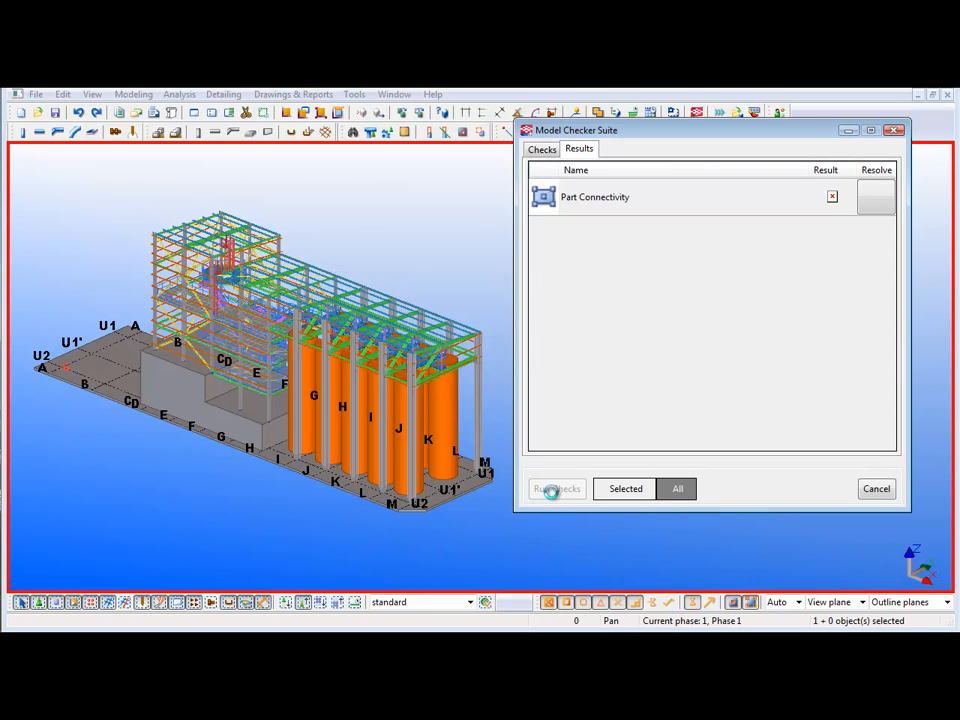